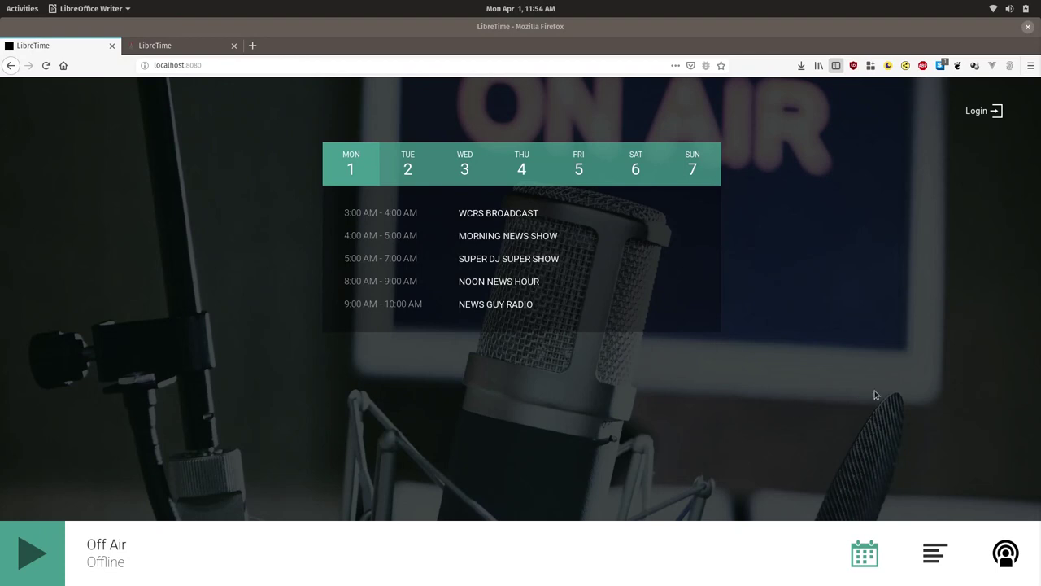
Sign in to LibreTime with the administrator account, starting from a saved login.
{"action": "left_click", "coordinate": [974, 115]}
{"action": "left_click", "coordinate": [976, 113]}
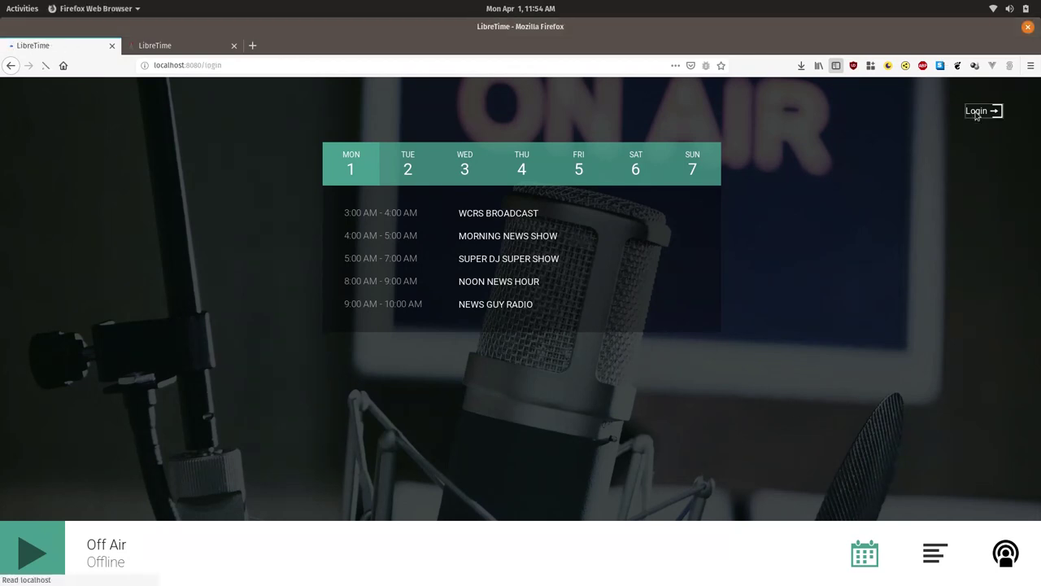
{"action": "left_click", "coordinate": [468, 268]}
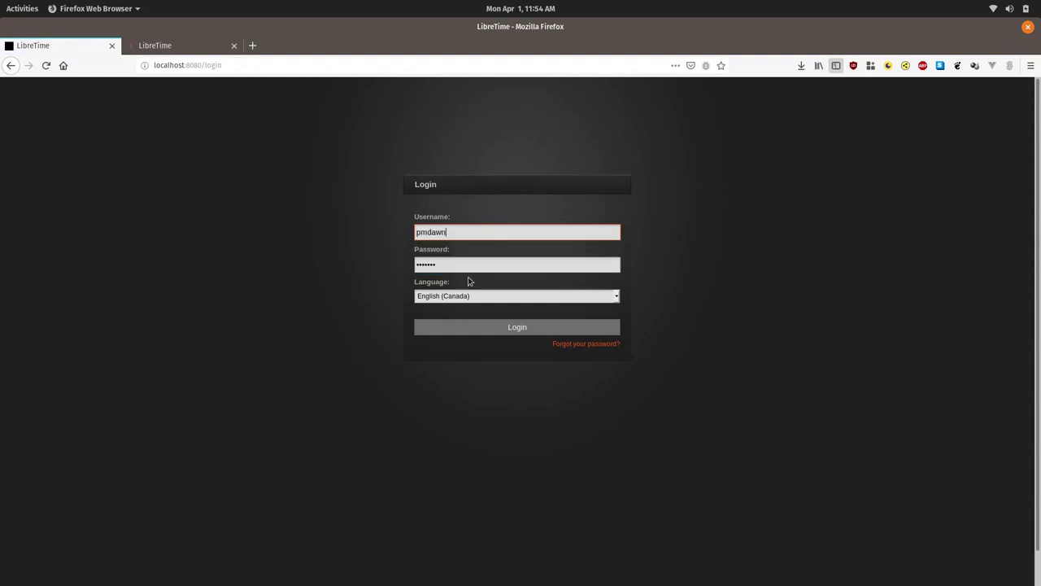
{"action": "double_click", "coordinate": [493, 228]}
{"action": "type", "text": "admin"}
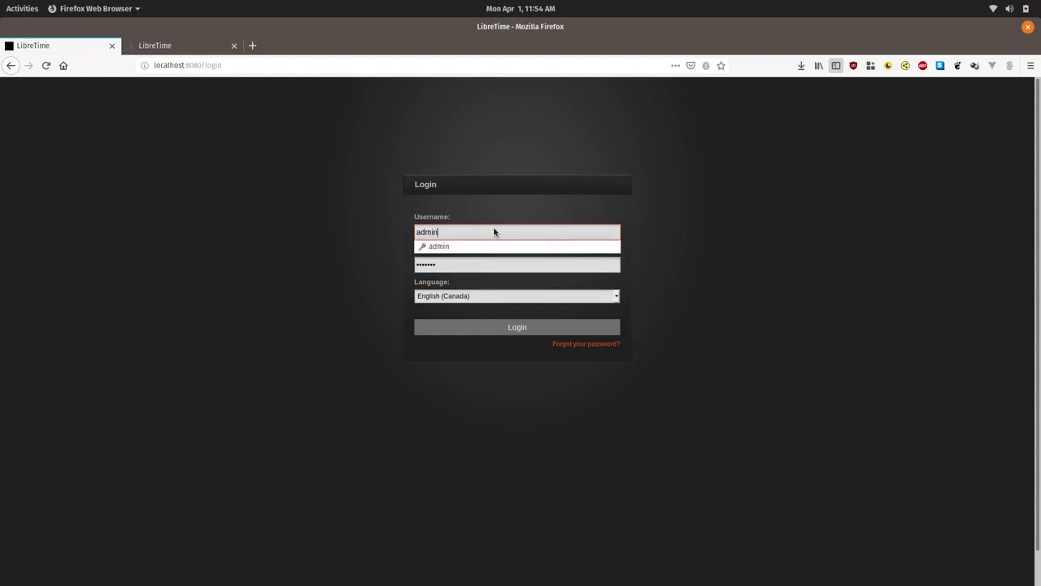
{"action": "key", "text": "Tab"}
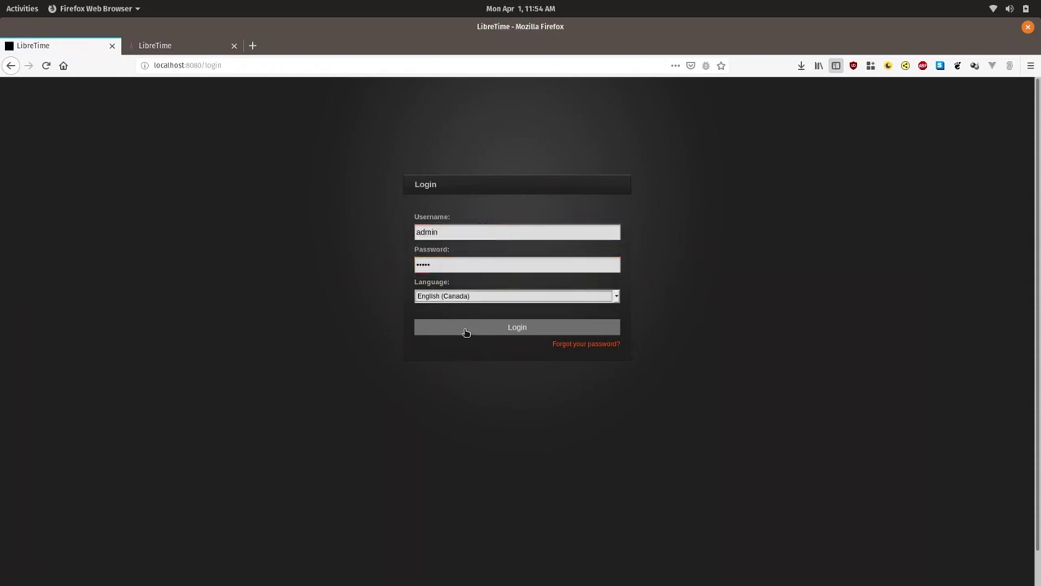
{"action": "left_click", "coordinate": [466, 330]}
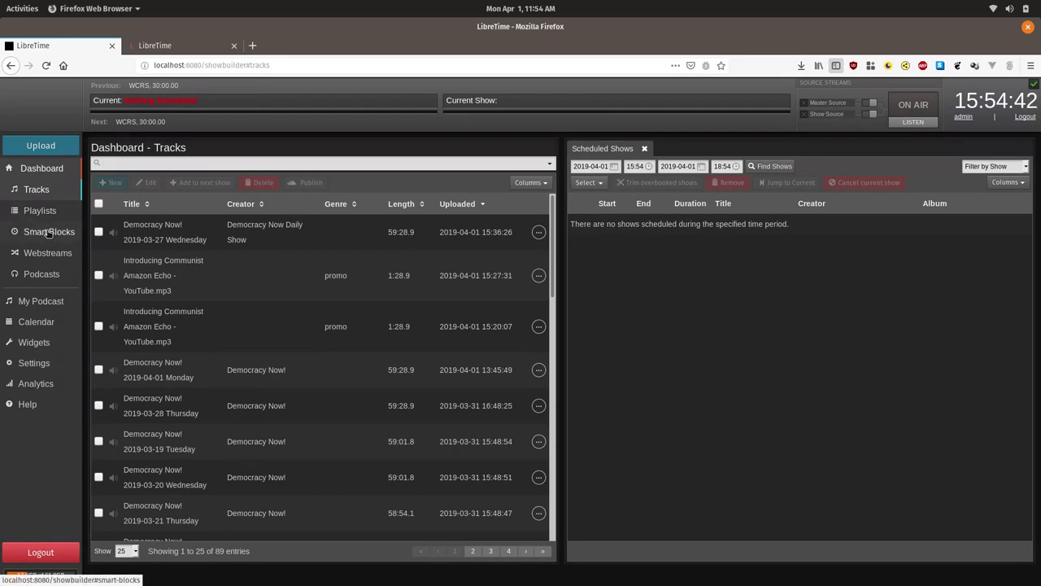
Create a new smart block and rename it 'Top of the Hour Station ID'.
{"action": "left_click", "coordinate": [49, 233]}
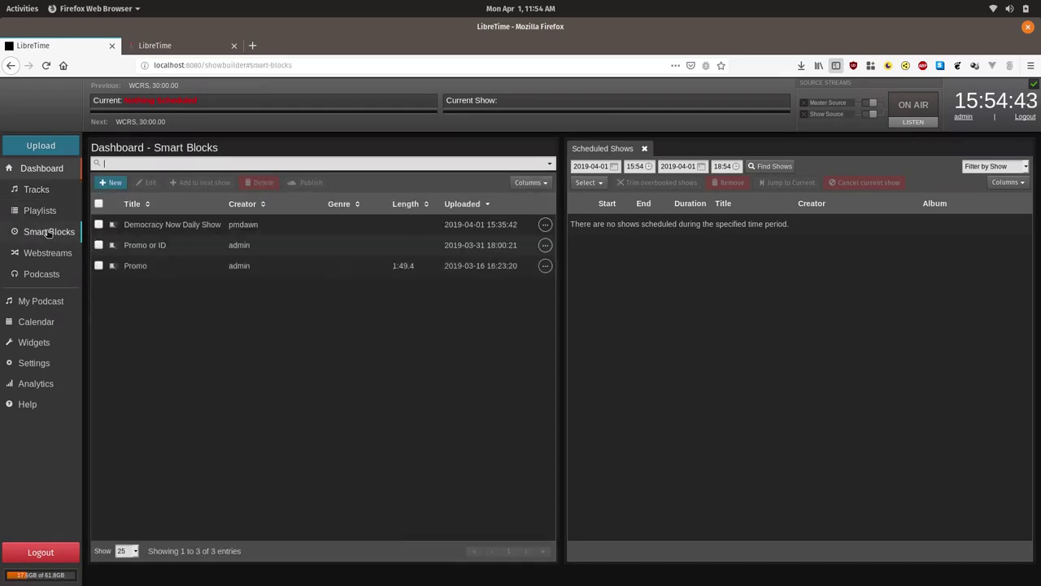
{"action": "left_click", "coordinate": [114, 183]}
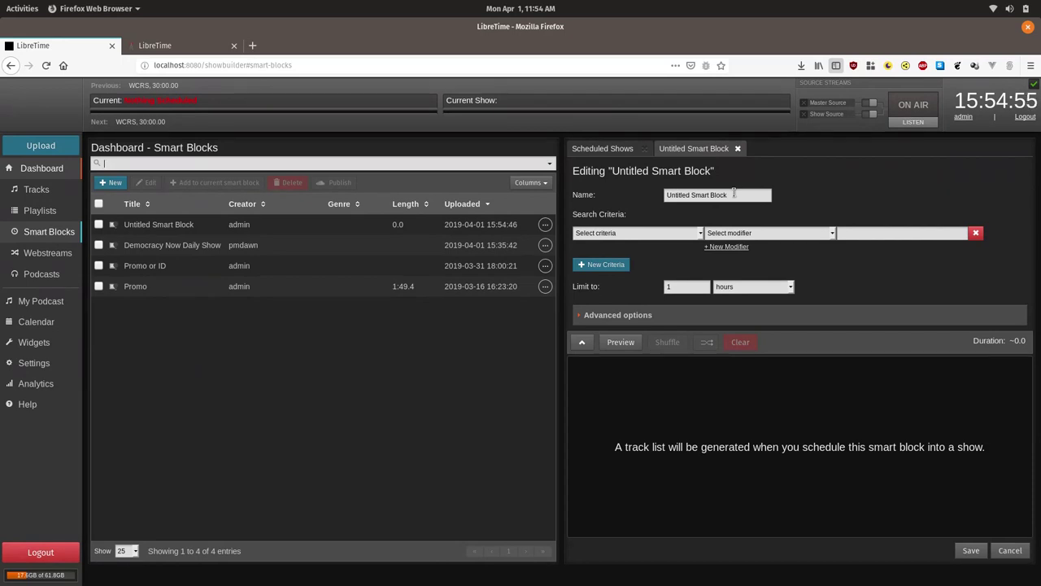
{"action": "triple_click", "coordinate": [734, 192]}
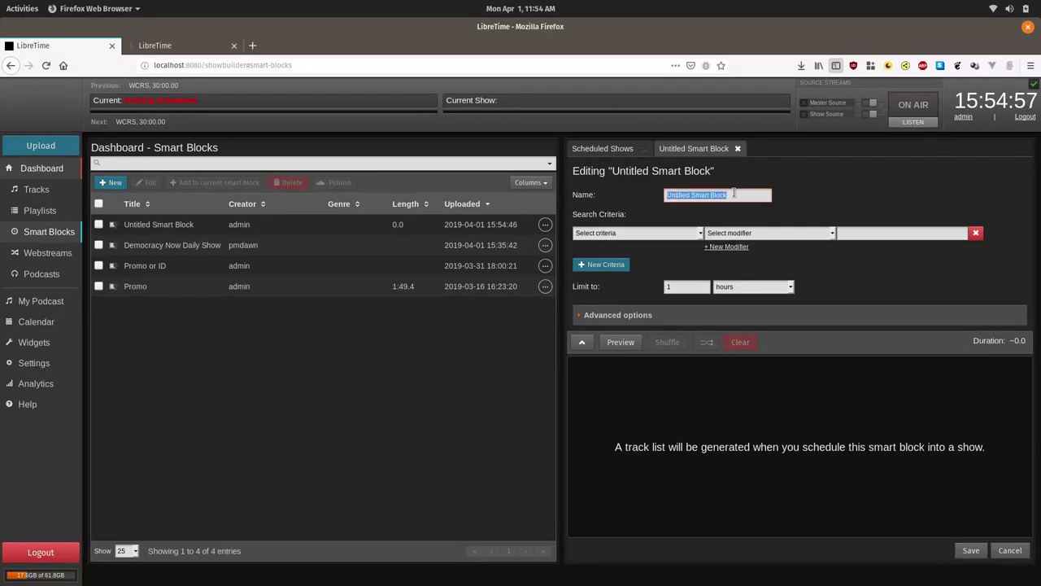
{"action": "type", "text": "Top of t"}
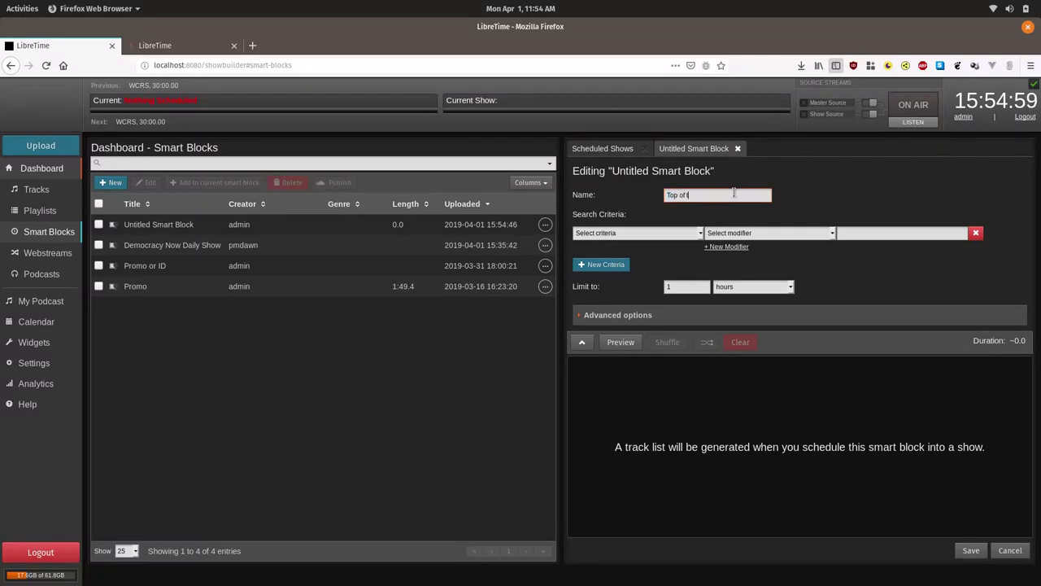
{"action": "type", "text": "he Hour Station ID"}
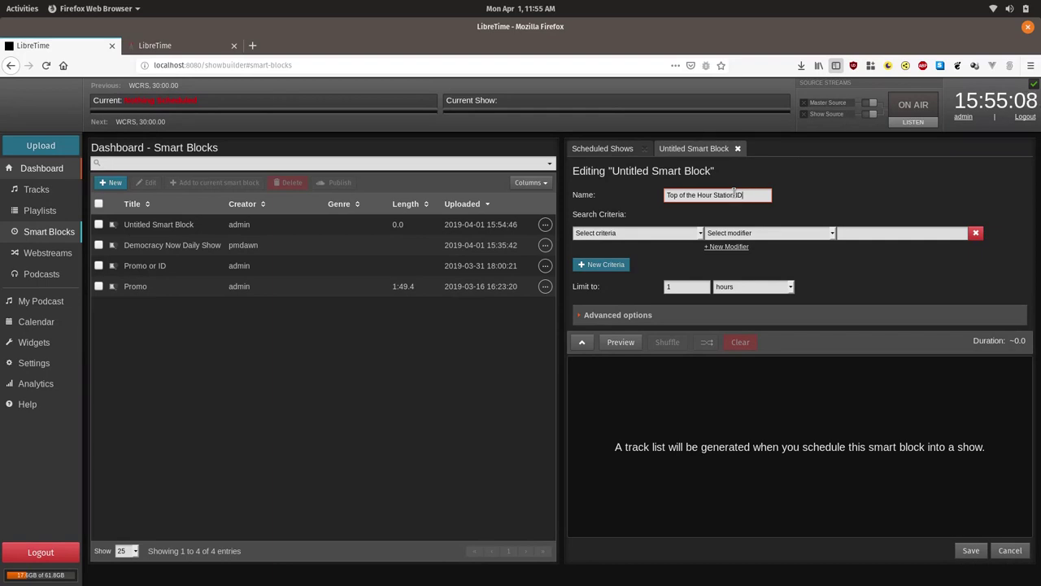
Set the criterion to Genre is TOTHID, limited by items, and preview the 0 matches.
{"action": "left_click", "coordinate": [610, 234]}
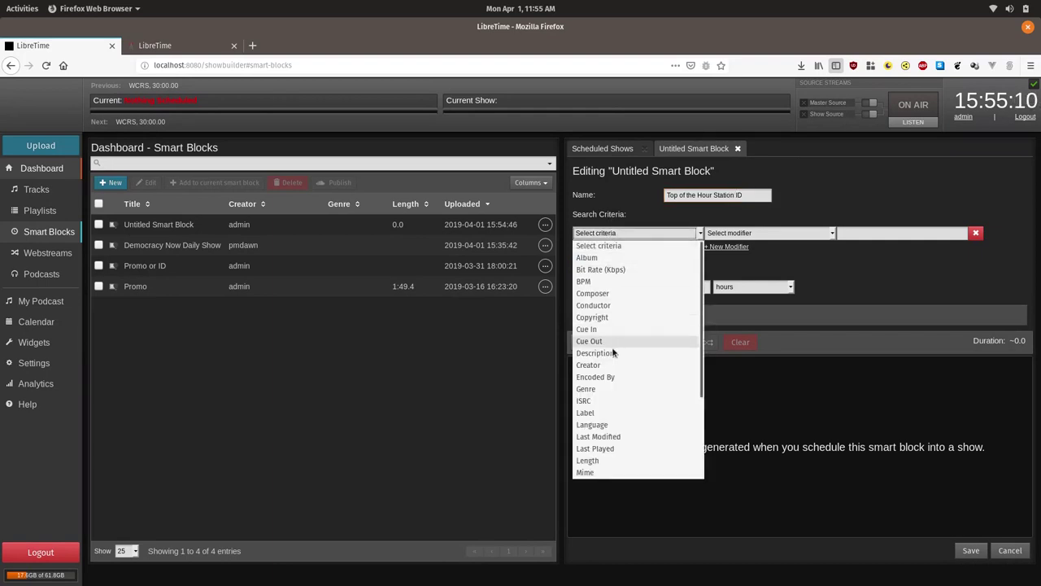
{"action": "left_click", "coordinate": [612, 393]}
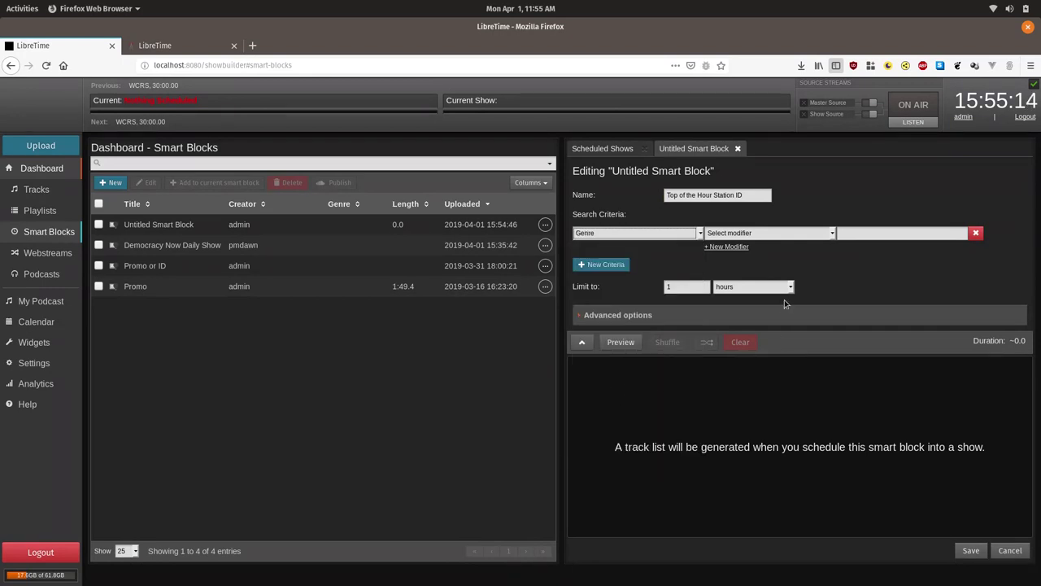
{"action": "left_click", "coordinate": [748, 233]}
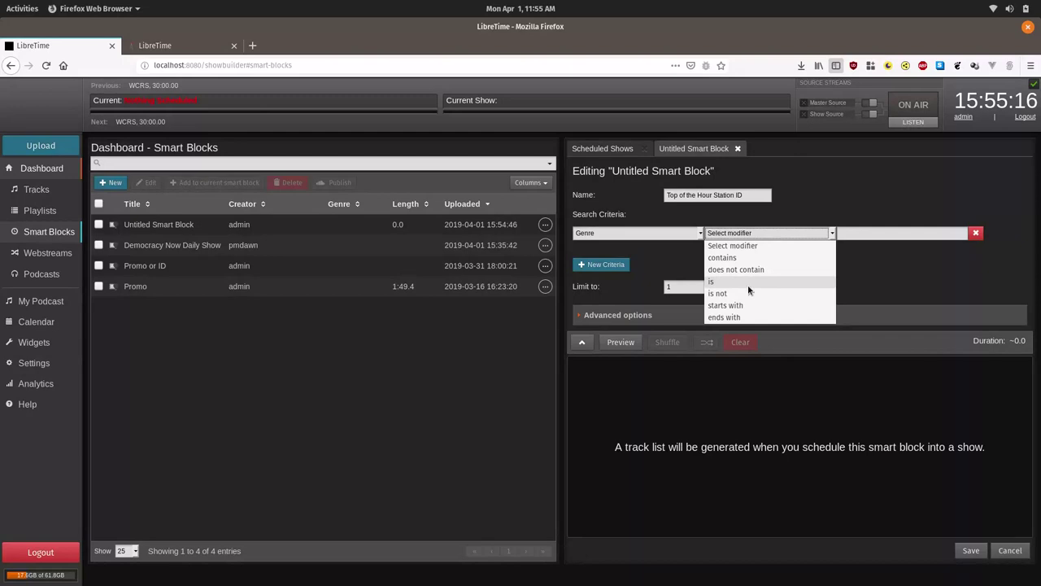
{"action": "left_click", "coordinate": [749, 282]}
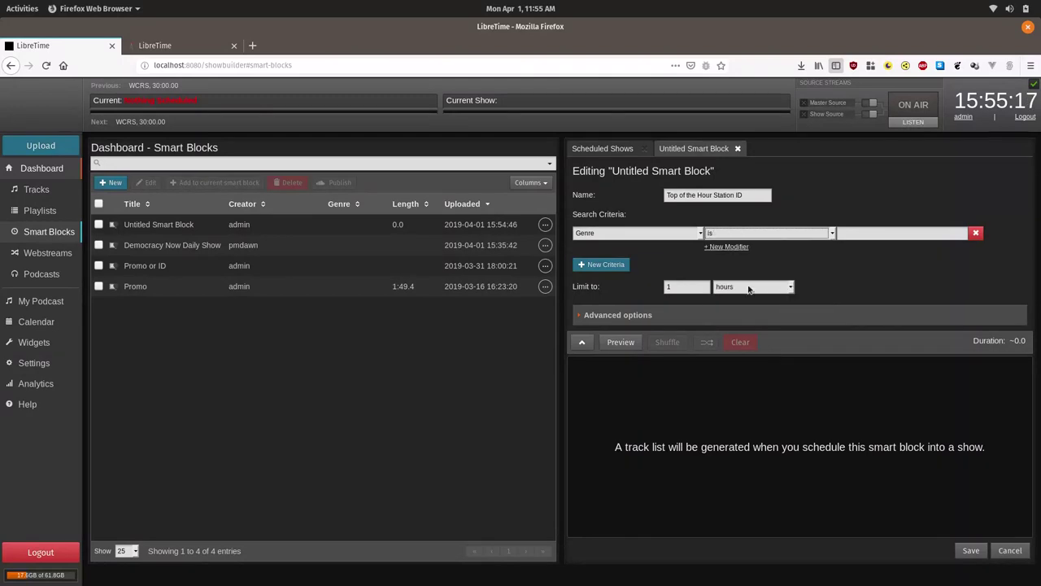
{"action": "left_click", "coordinate": [912, 236]}
{"action": "type", "text": "TOTHID"}
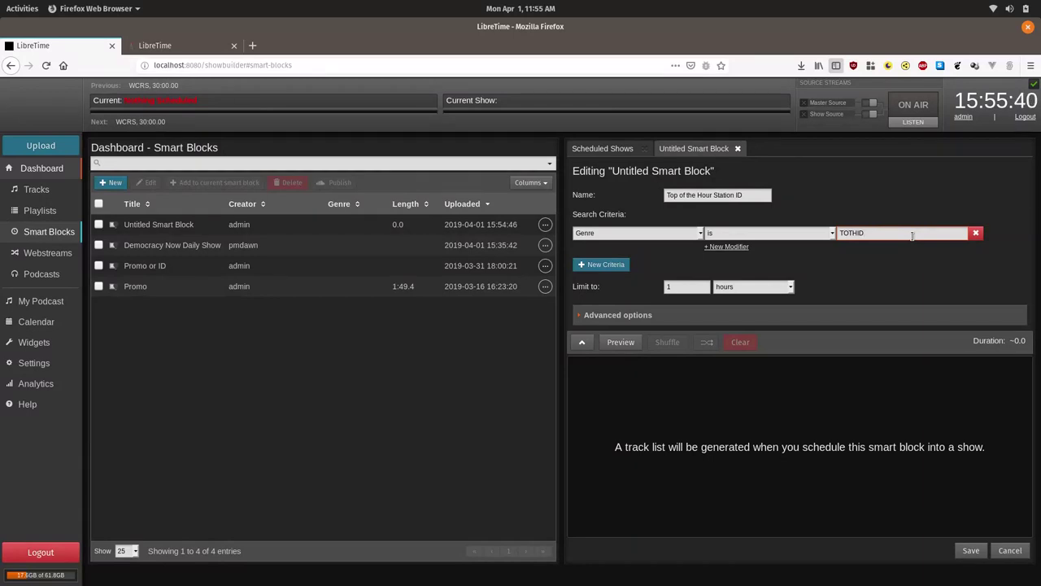
{"action": "left_click", "coordinate": [733, 288]}
{"action": "left_click", "coordinate": [737, 325]}
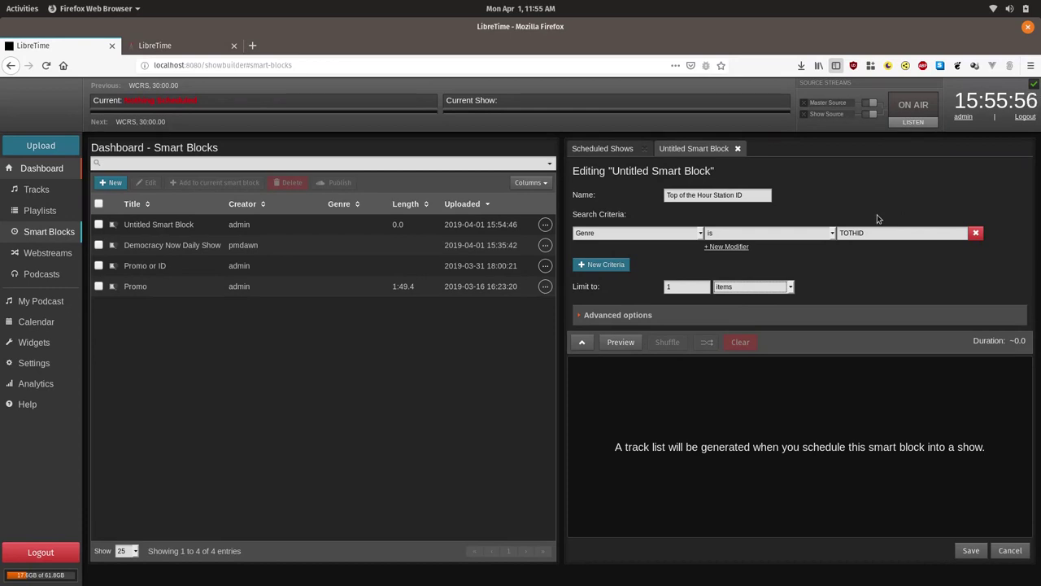
{"action": "left_click", "coordinate": [619, 343]}
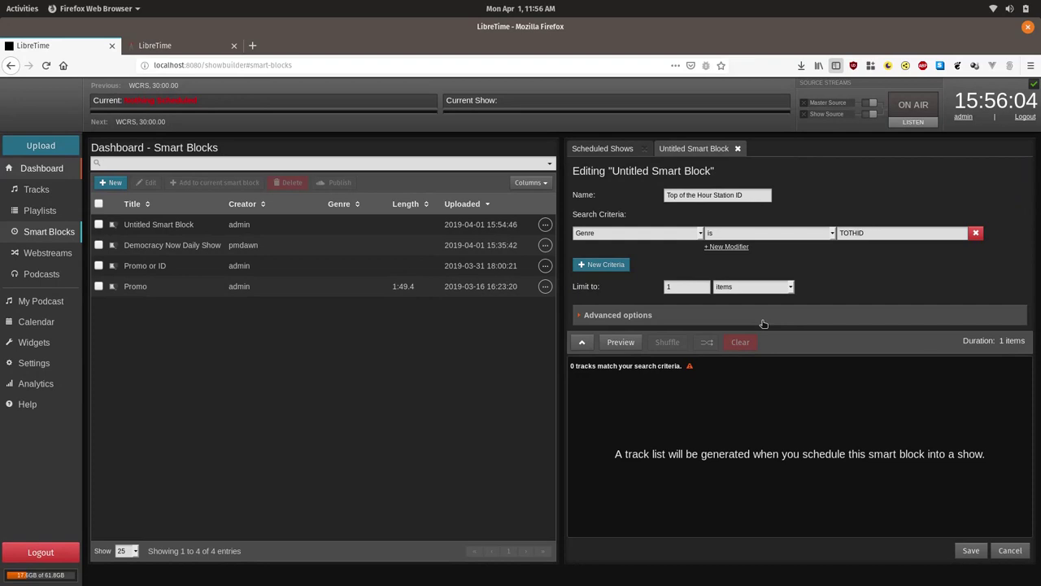
Save the smart block and add a second criterion row filtering by Owner.
{"action": "left_click", "coordinate": [971, 551]}
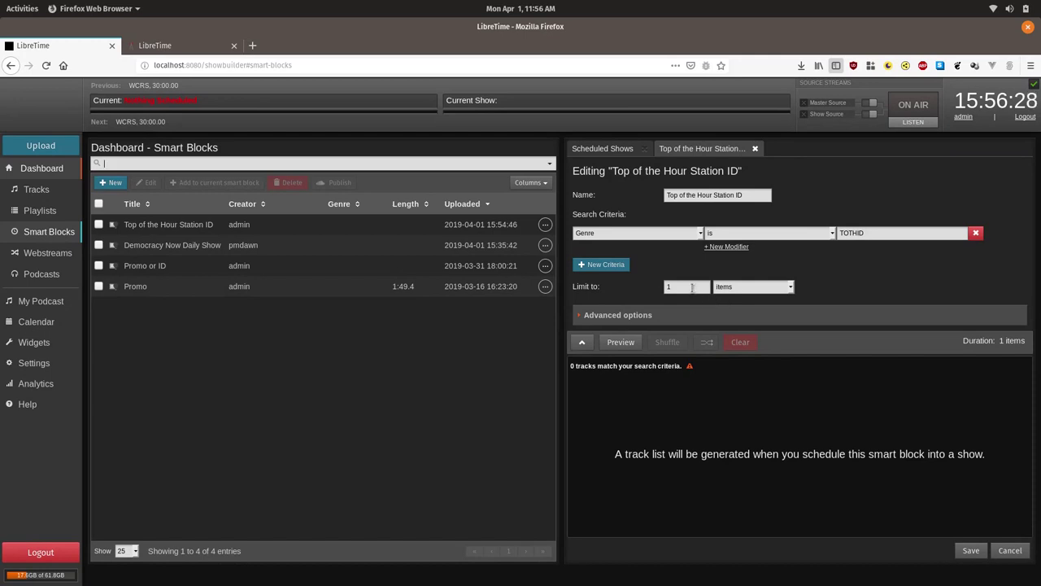
{"action": "left_click", "coordinate": [593, 269]}
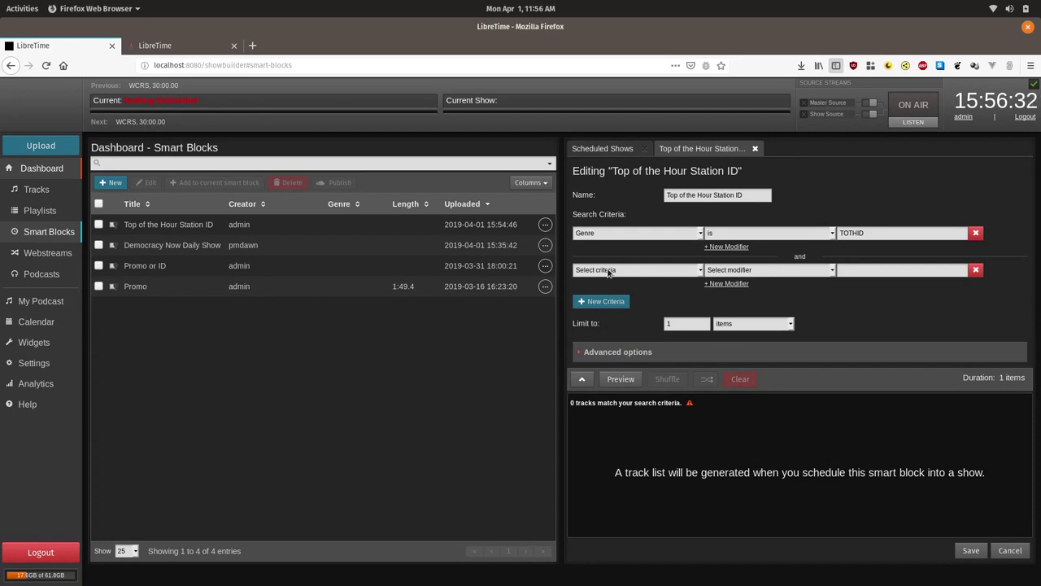
{"action": "left_click", "coordinate": [608, 270]}
{"action": "scroll", "coordinate": [615, 430], "scroll_direction": "down", "scroll_amount": 2}
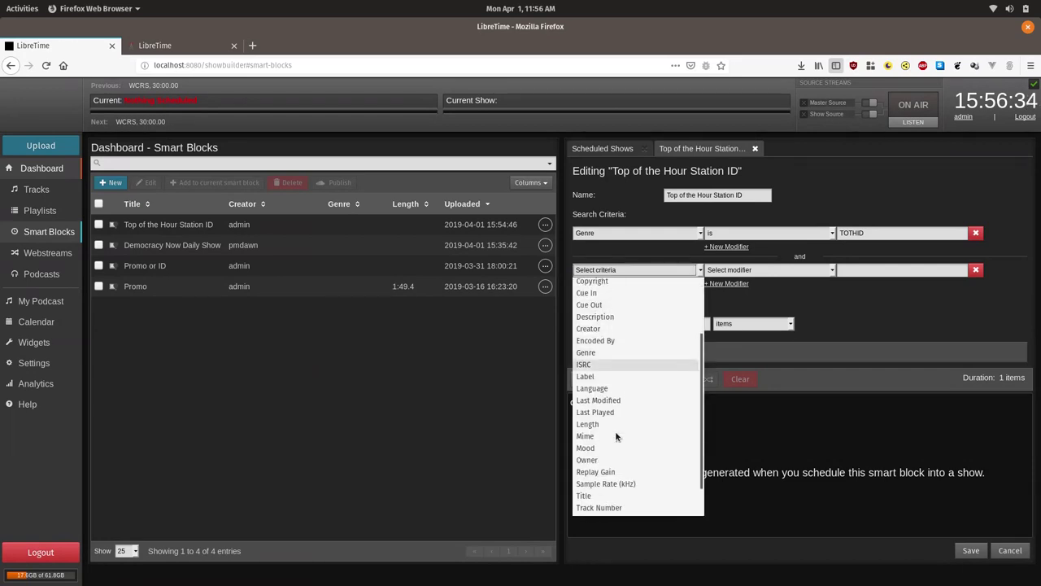
{"action": "scroll", "coordinate": [615, 436], "scroll_direction": "down", "scroll_amount": 1}
{"action": "left_click", "coordinate": [607, 429]}
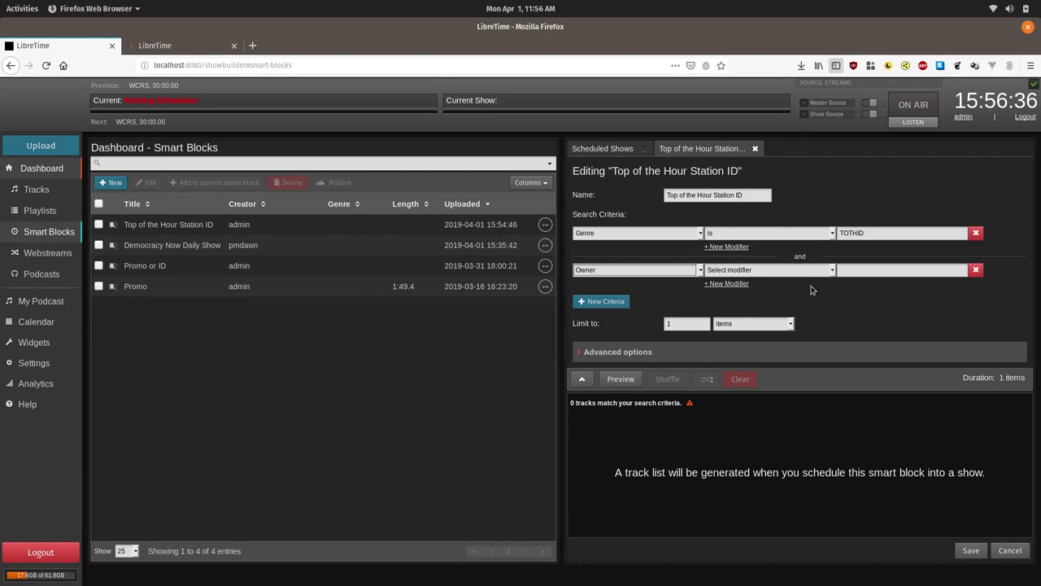
Complete it as Owner is the admin account, then save and refresh the preview.
{"action": "left_click", "coordinate": [813, 271]}
{"action": "left_click", "coordinate": [773, 317]}
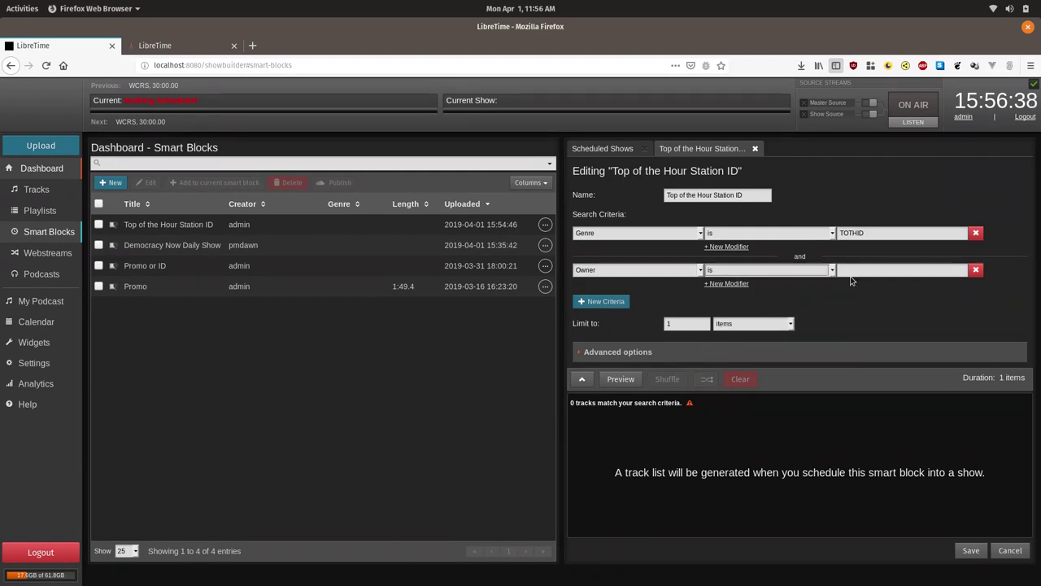
{"action": "left_click", "coordinate": [854, 272]}
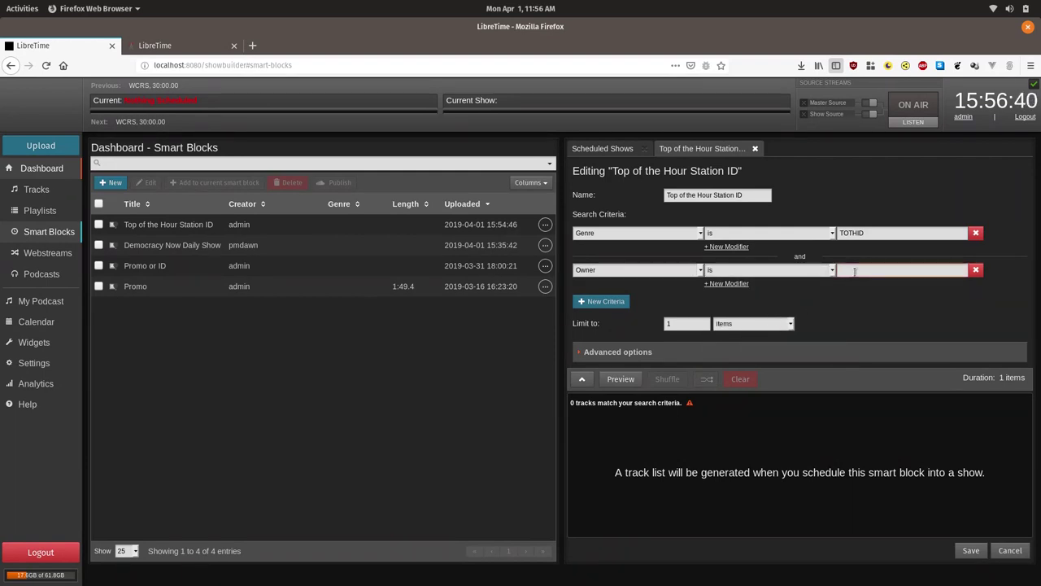
{"action": "type", "text": "admin"}
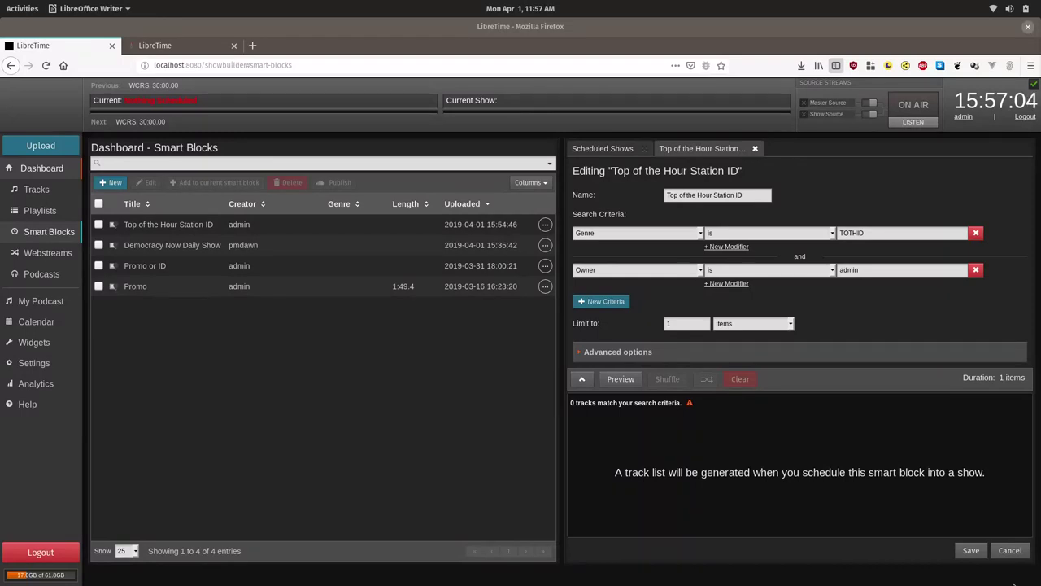
{"action": "left_click", "coordinate": [971, 551]}
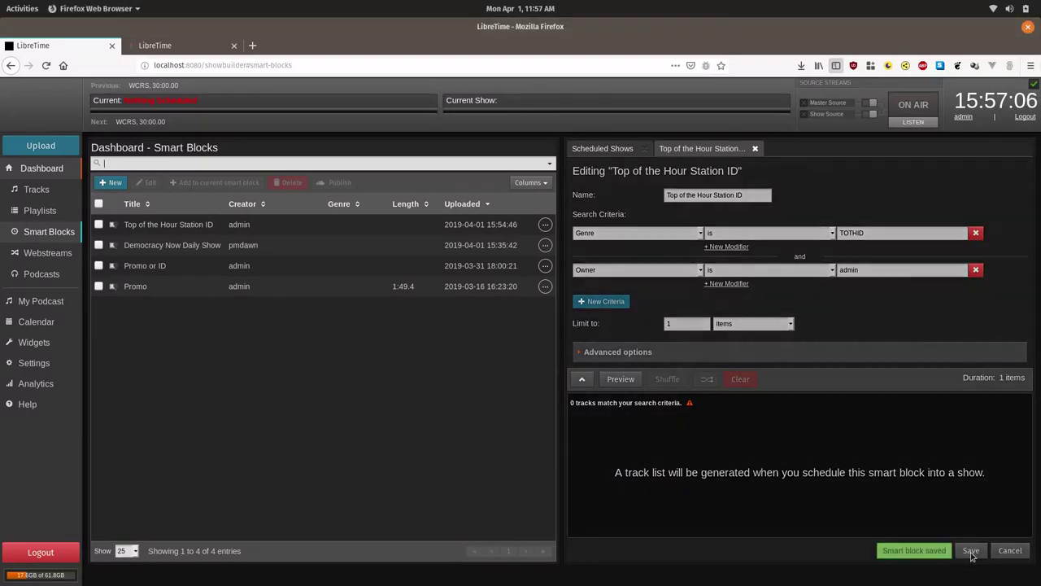
{"action": "left_click", "coordinate": [623, 379]}
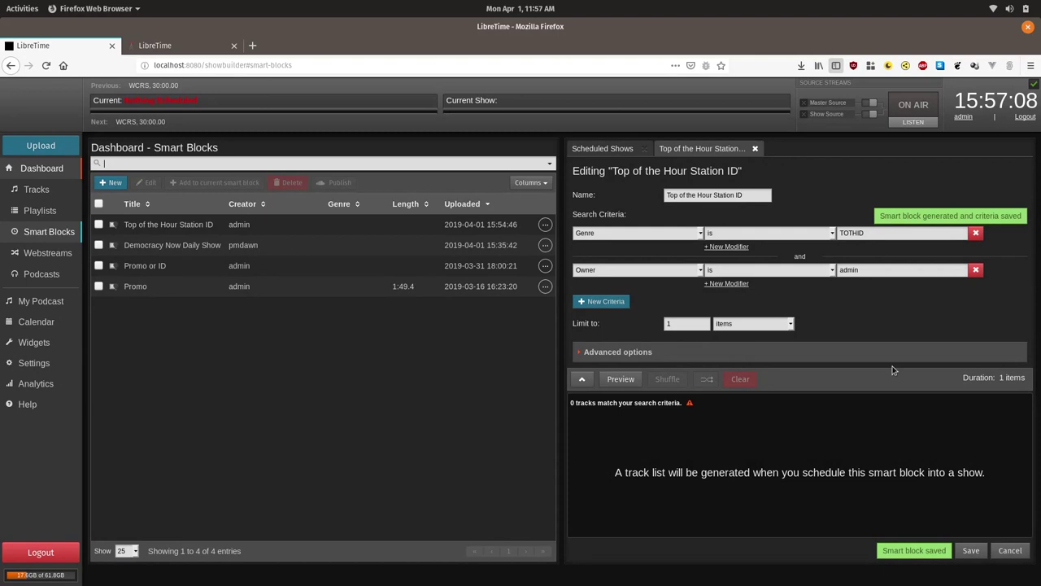
Upload libretime-radio-stationID.mp3 to the station library.
{"action": "key", "text": "alt+Tab"}
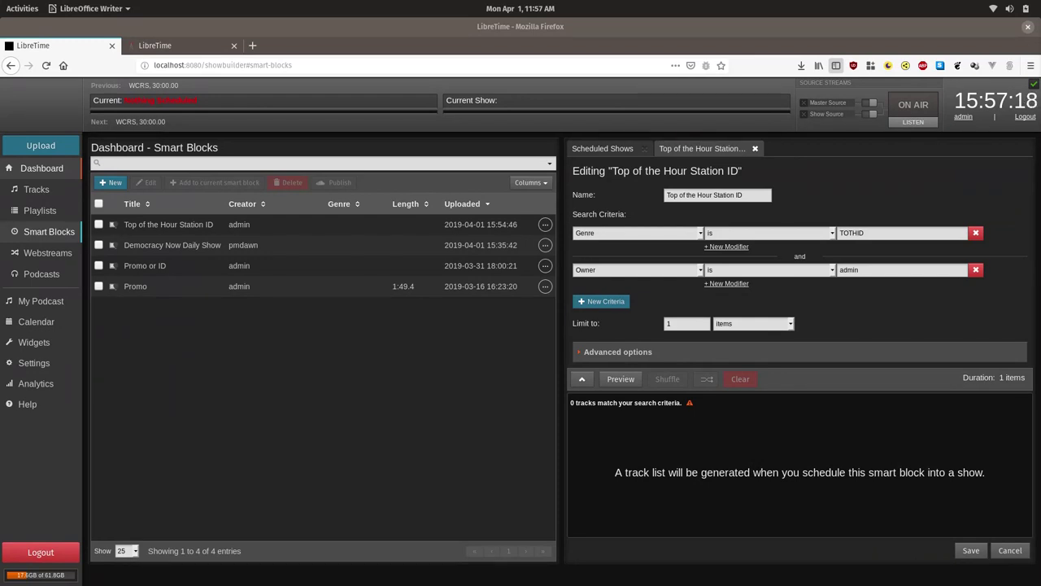
{"action": "left_click", "coordinate": [59, 151]}
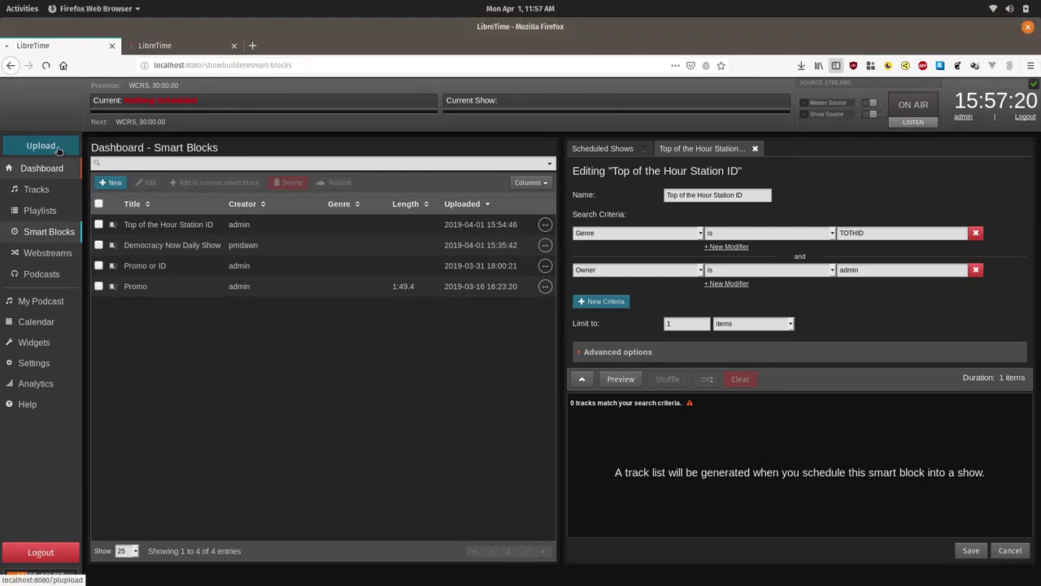
{"action": "left_click", "coordinate": [246, 217]}
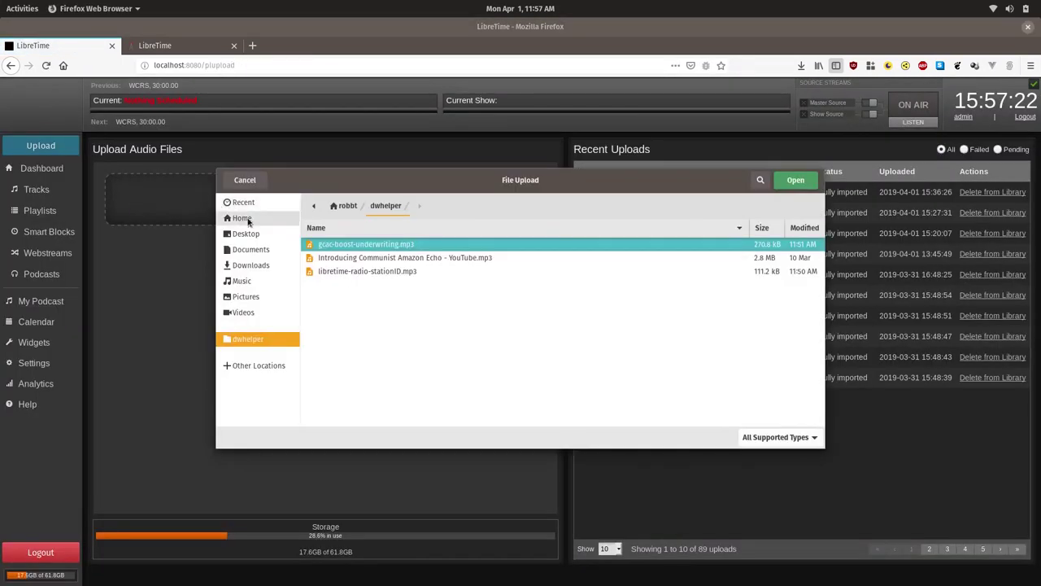
{"action": "left_click", "coordinate": [387, 274]}
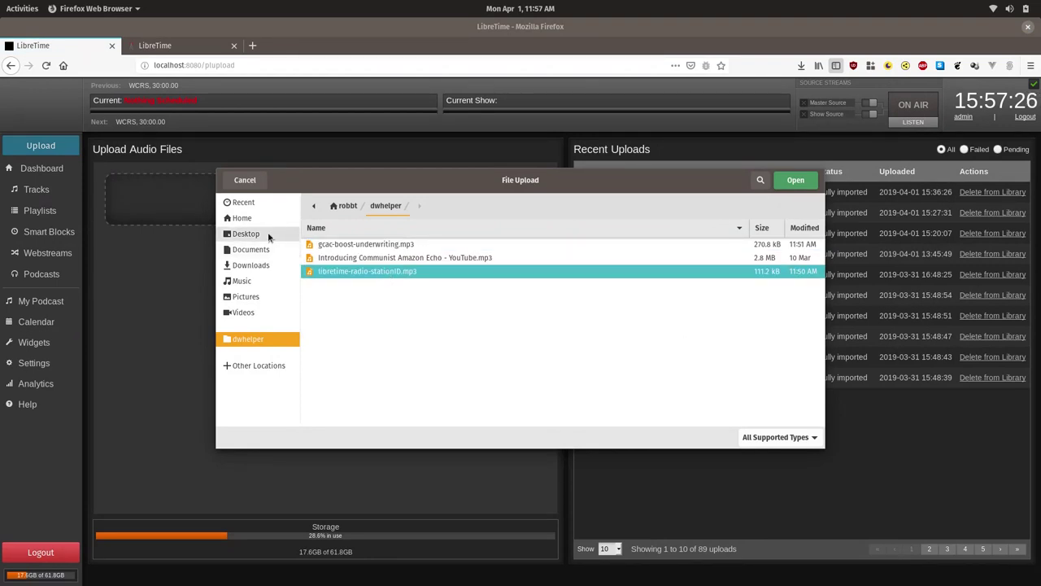
{"action": "left_click", "coordinate": [268, 235]}
{"action": "double_click", "coordinate": [402, 260]}
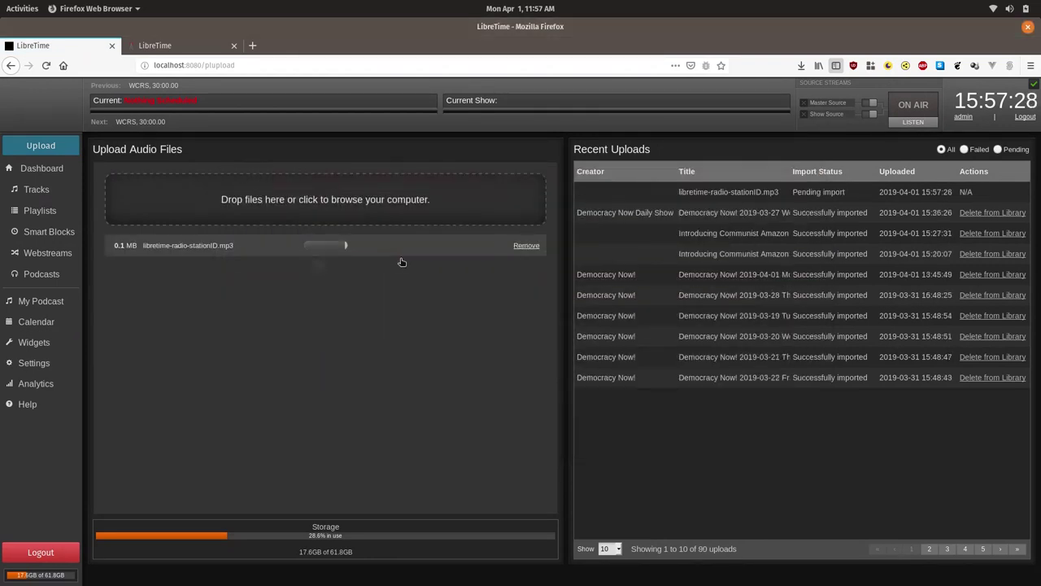
Set the uploaded station ID track's genre to TOTHID and save it.
{"action": "left_click", "coordinate": [62, 199]}
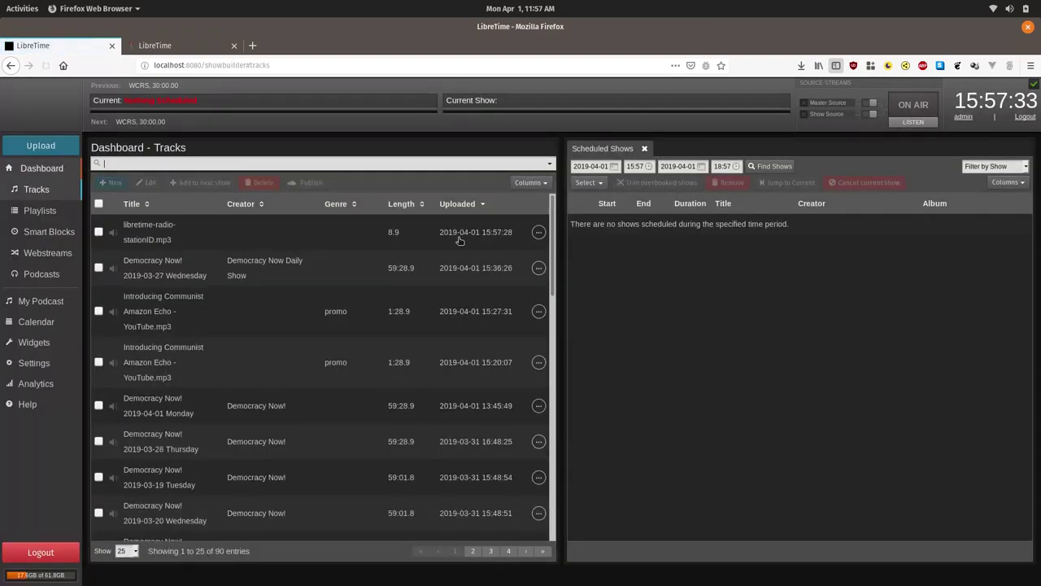
{"action": "left_click", "coordinate": [312, 235]}
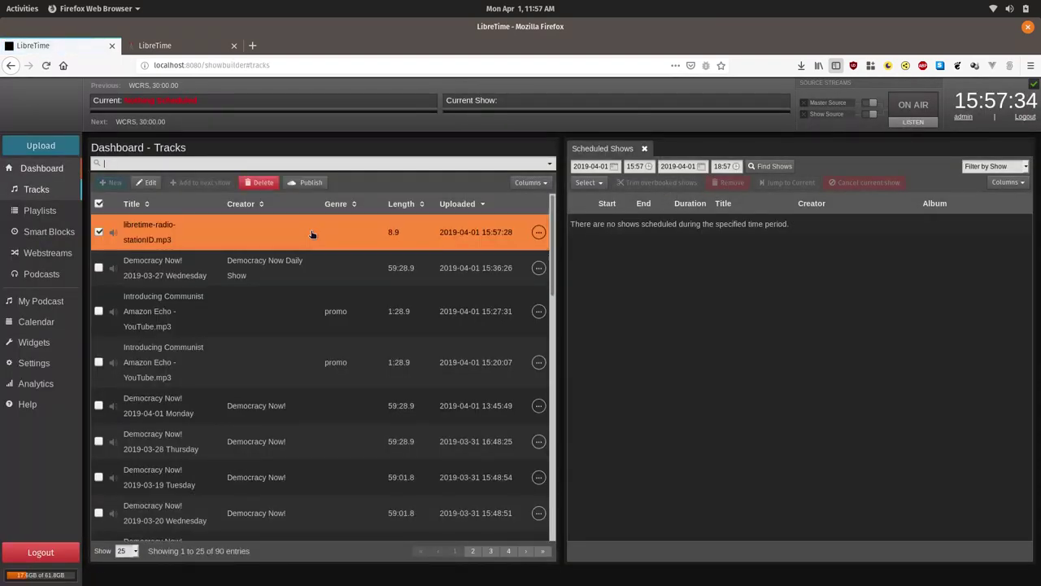
{"action": "left_click", "coordinate": [146, 182]}
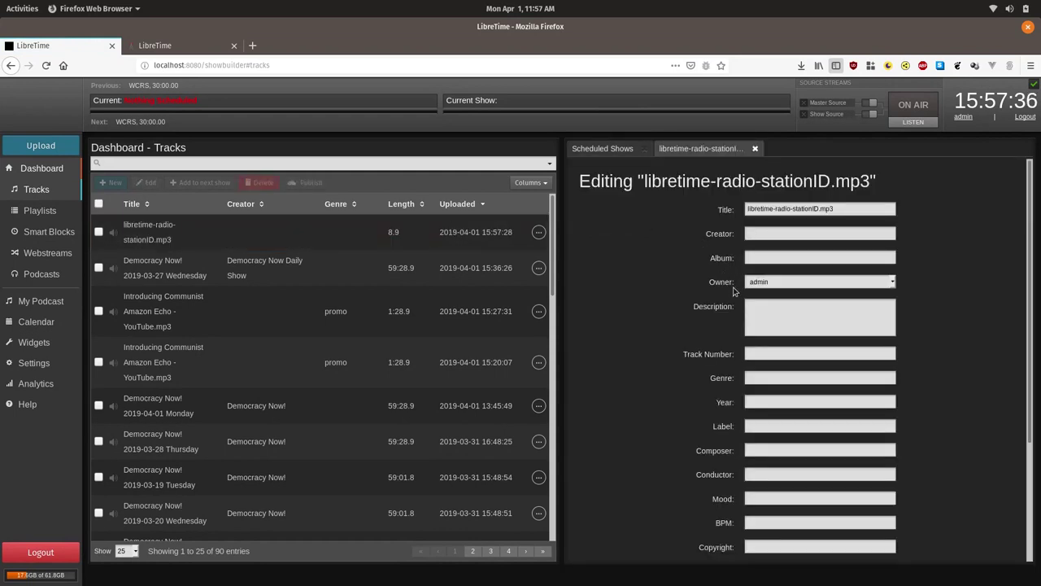
{"action": "left_click", "coordinate": [767, 377]}
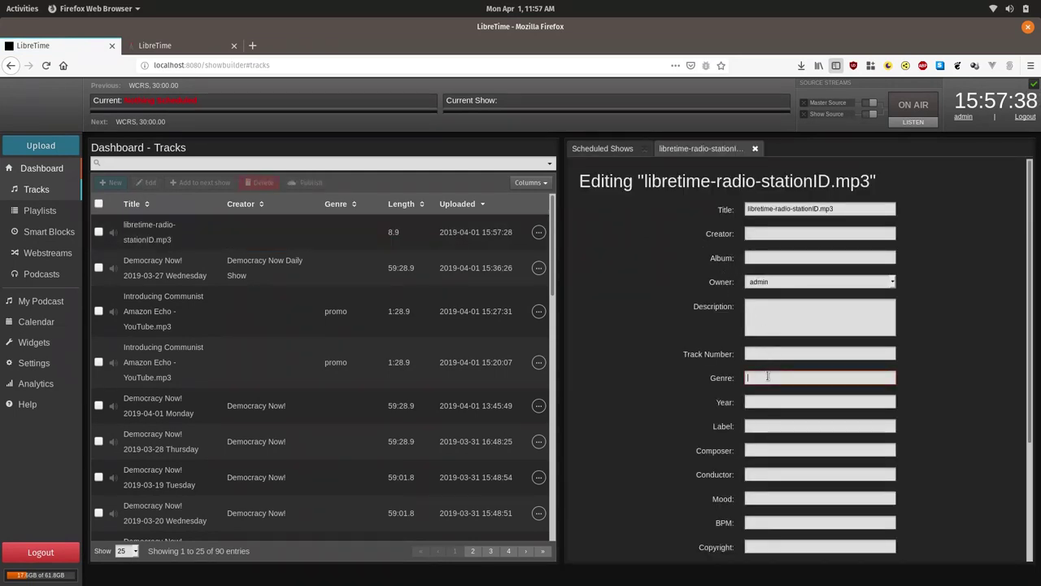
{"action": "type", "text": "TOTHID"}
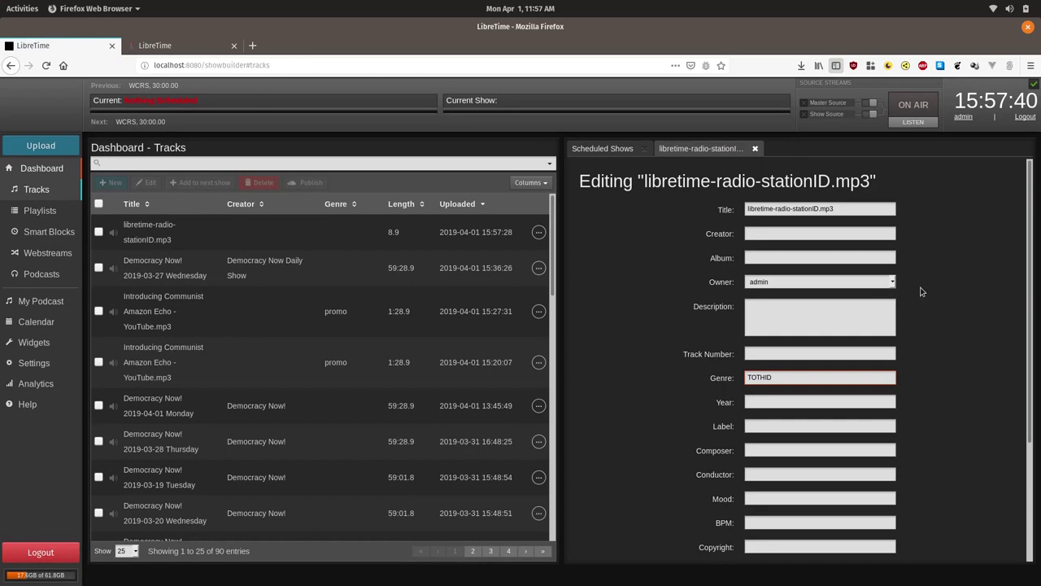
{"action": "scroll", "coordinate": [918, 296], "scroll_direction": "down", "scroll_amount": 4}
{"action": "left_click", "coordinate": [812, 539]}
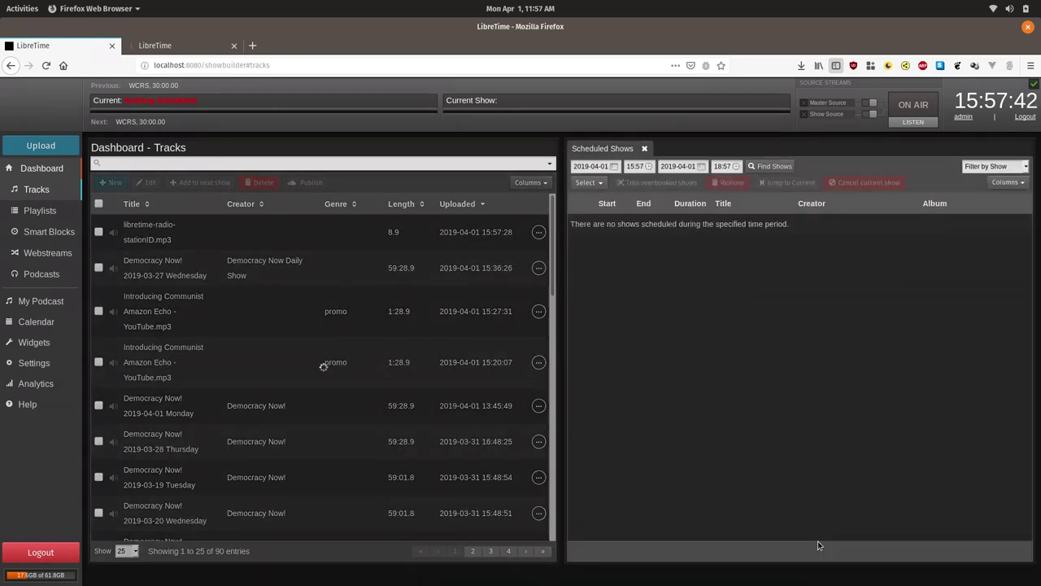
Reopen the Top of the Hour Station ID block and preview it, finding libretime-radio-stationID.mp3 (8.9).
{"action": "left_click", "coordinate": [49, 232]}
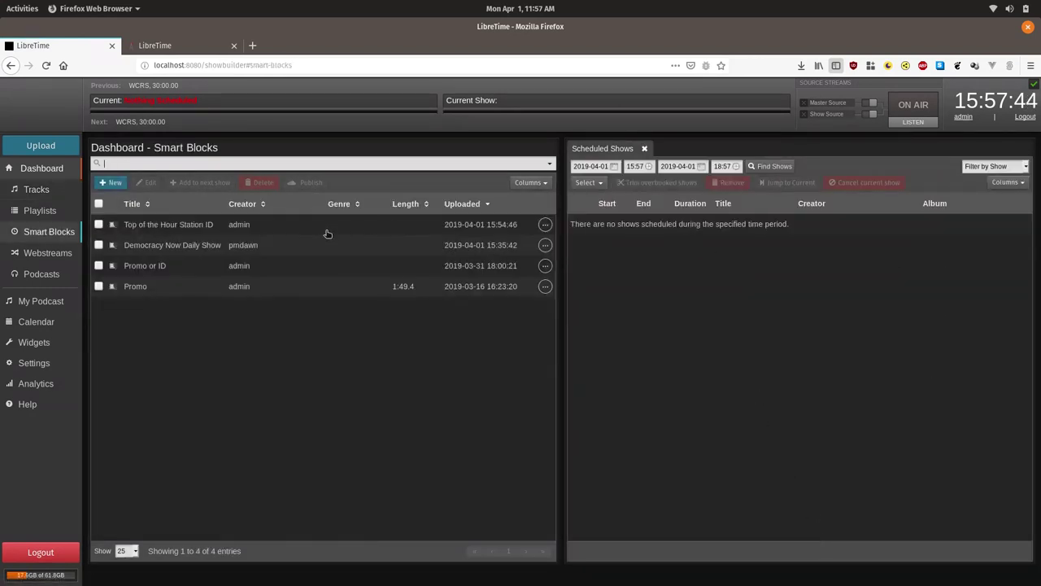
{"action": "left_click", "coordinate": [199, 225]}
{"action": "left_click", "coordinate": [150, 184]}
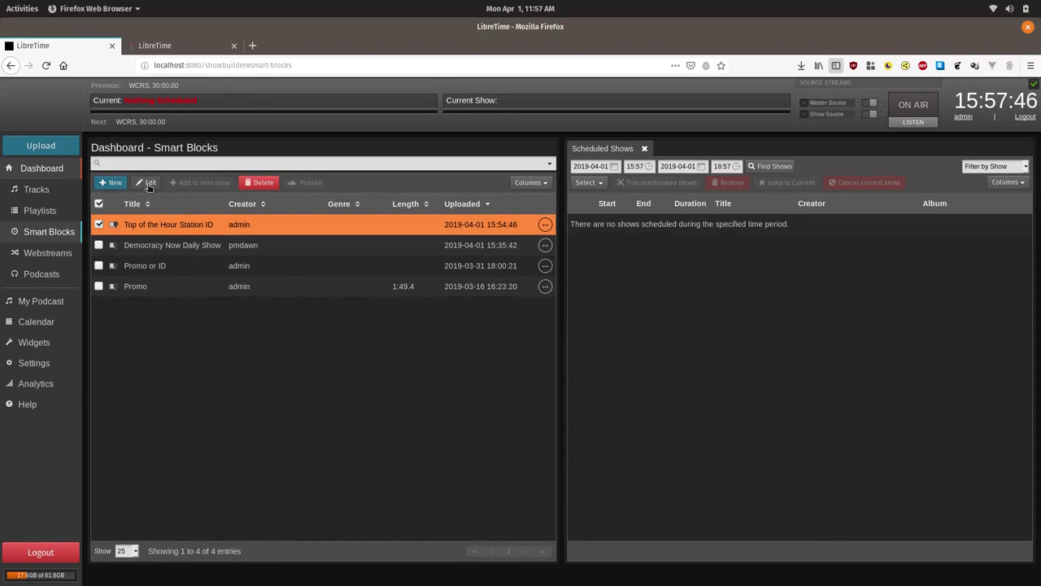
{"action": "left_click", "coordinate": [620, 380]}
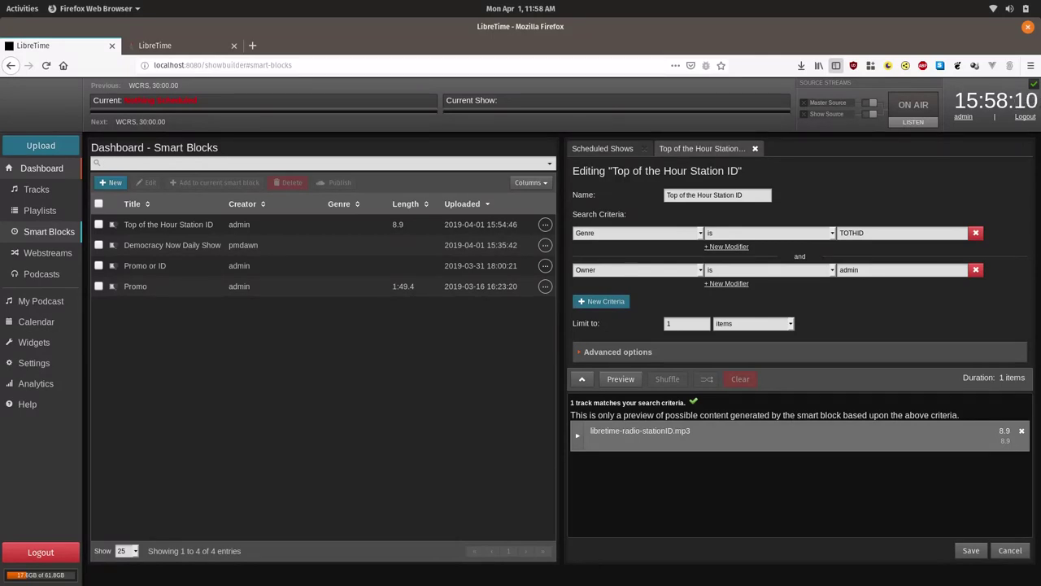
Show the Tracks list and sort it by Length, shortest first.
{"action": "left_click", "coordinate": [39, 189]}
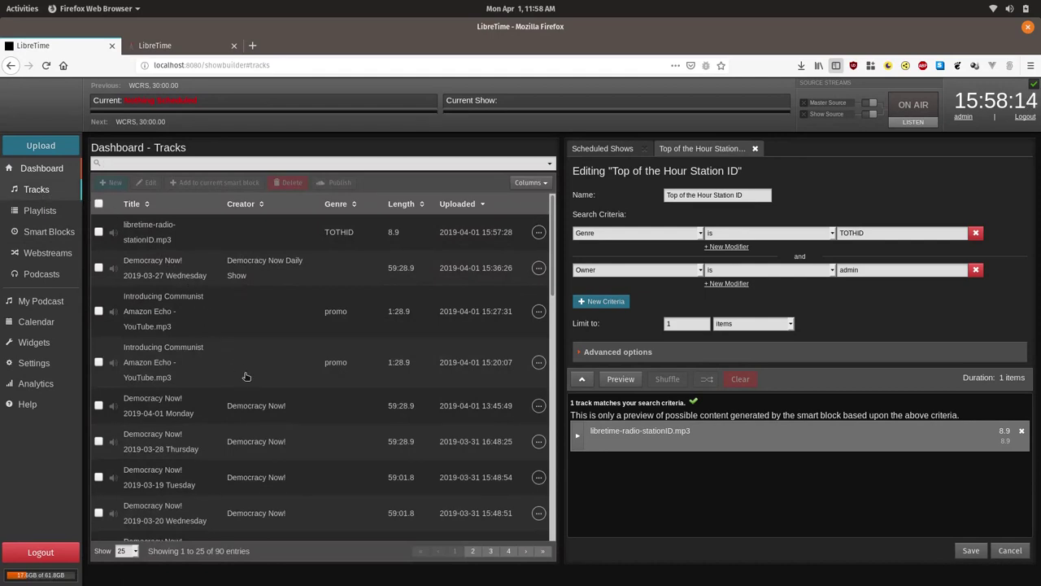
{"action": "scroll", "coordinate": [247, 375], "scroll_direction": "down", "scroll_amount": 3}
{"action": "scroll", "coordinate": [246, 375], "scroll_direction": "down", "scroll_amount": 6}
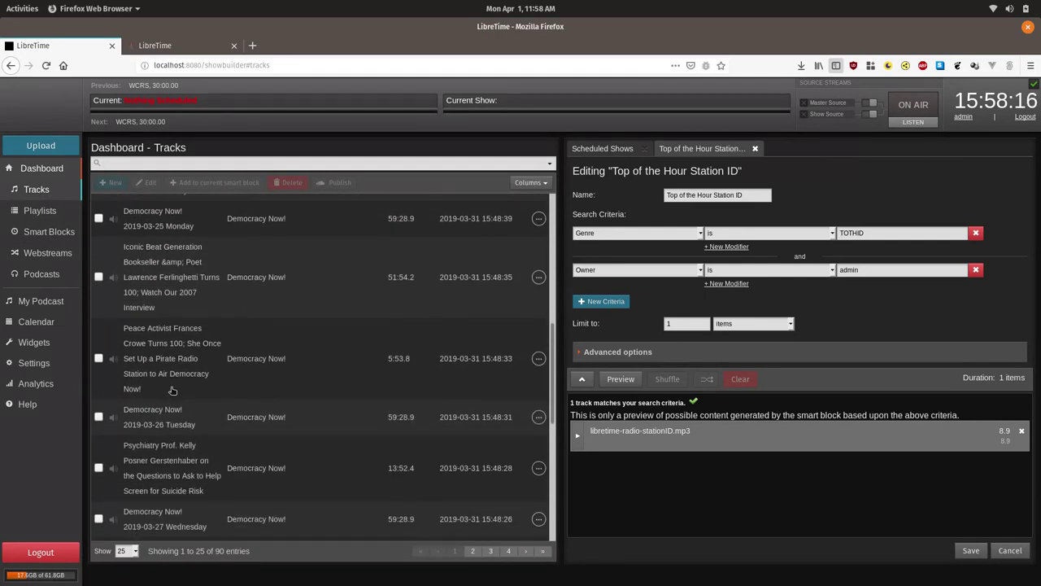
{"action": "scroll", "coordinate": [277, 350], "scroll_direction": "down", "scroll_amount": 8}
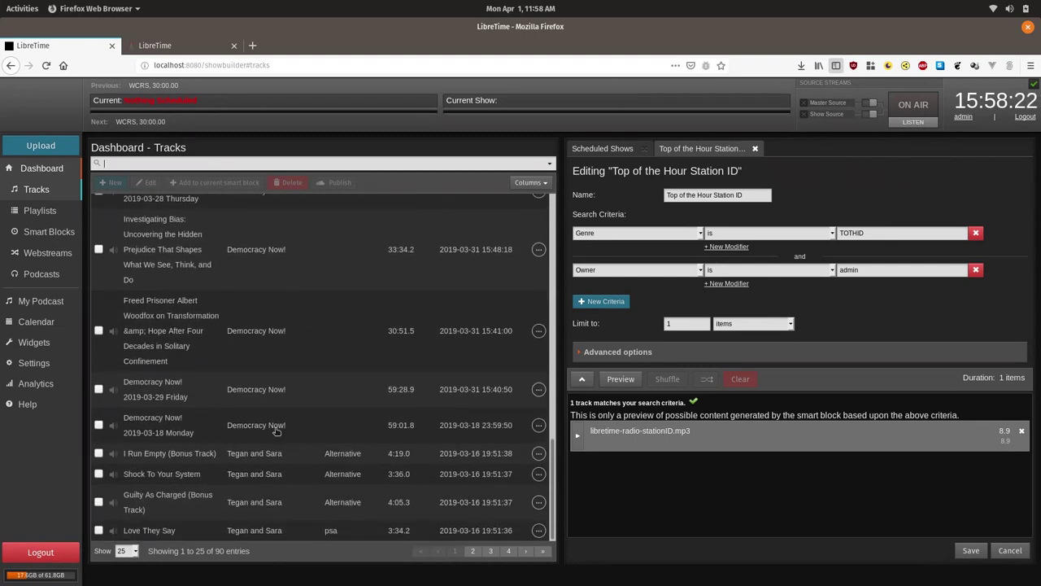
{"action": "scroll", "coordinate": [242, 390], "scroll_direction": "up", "scroll_amount": 10}
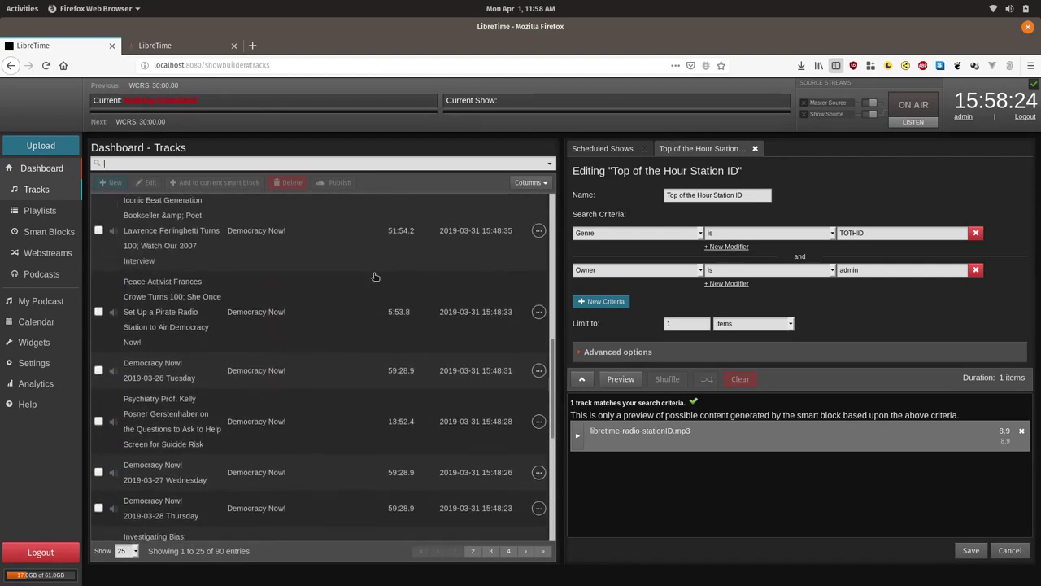
{"action": "scroll", "coordinate": [375, 275], "scroll_direction": "up", "scroll_amount": 3}
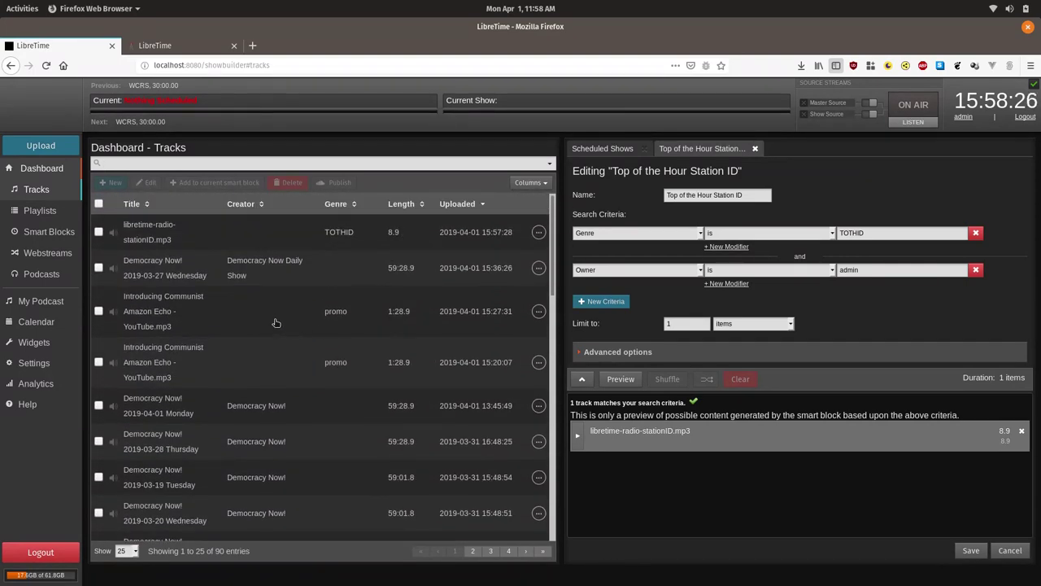
{"action": "left_click", "coordinate": [398, 205]}
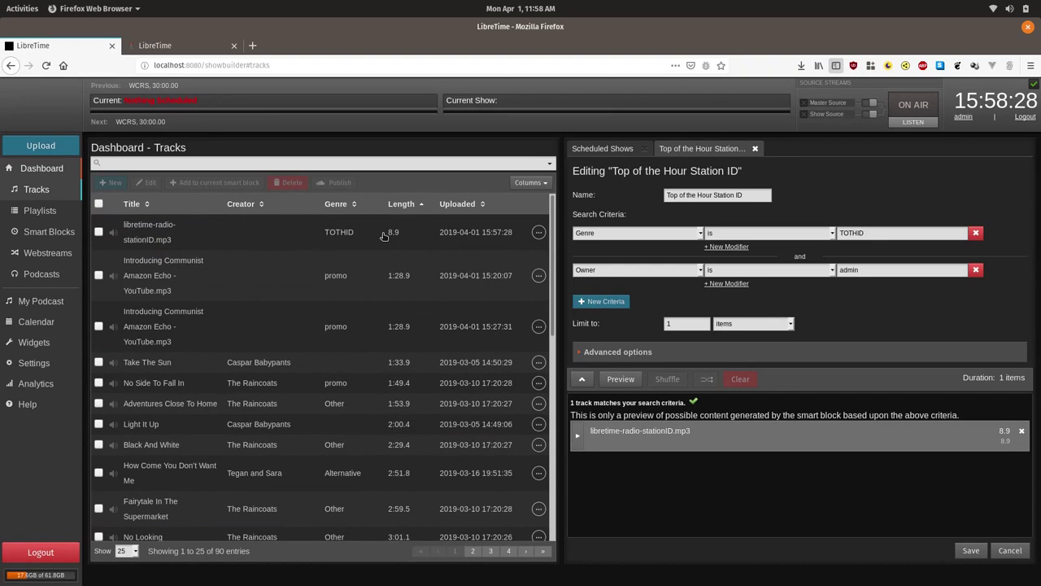
{"action": "left_click", "coordinate": [402, 205]}
{"action": "left_click", "coordinate": [402, 204]}
Edit the track Take The Sun to owner admin and genre TOTHID, and save.
{"action": "left_click", "coordinate": [274, 383]}
{"action": "left_click", "coordinate": [270, 364]}
{"action": "left_click", "coordinate": [149, 183]}
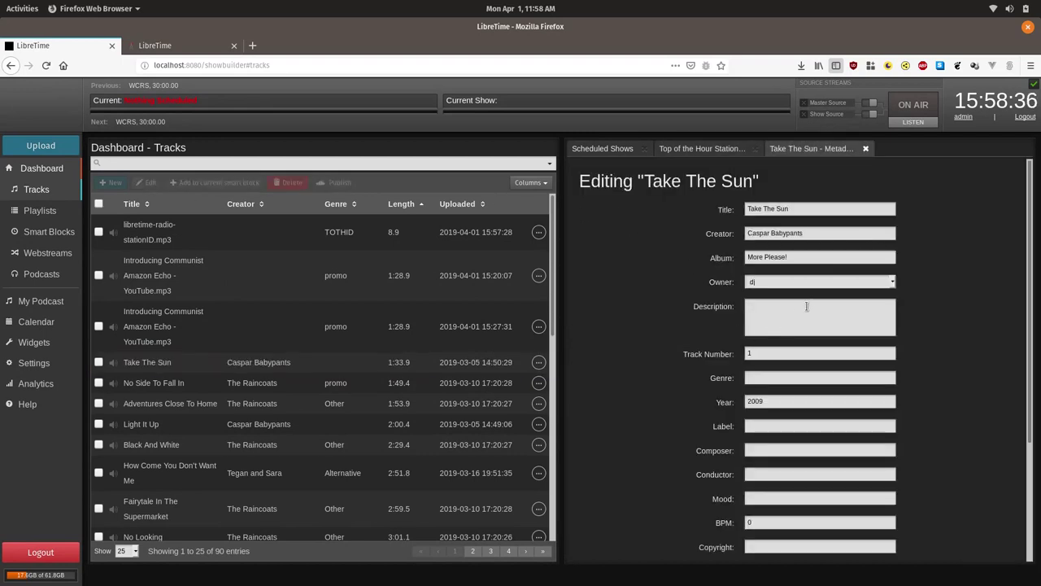
{"action": "left_click", "coordinate": [818, 282]}
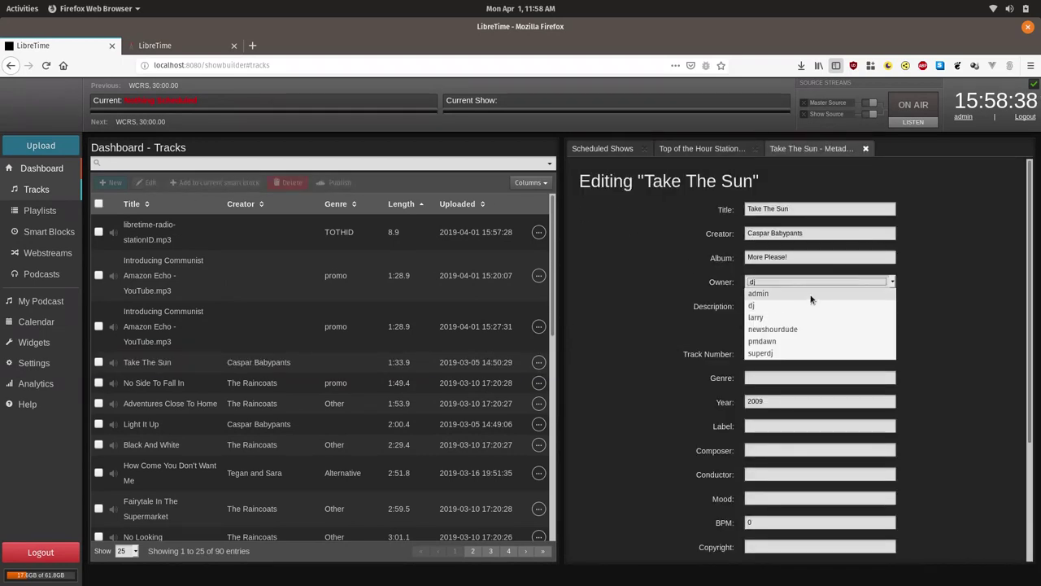
{"action": "left_click", "coordinate": [809, 294]}
{"action": "left_click", "coordinate": [789, 376]}
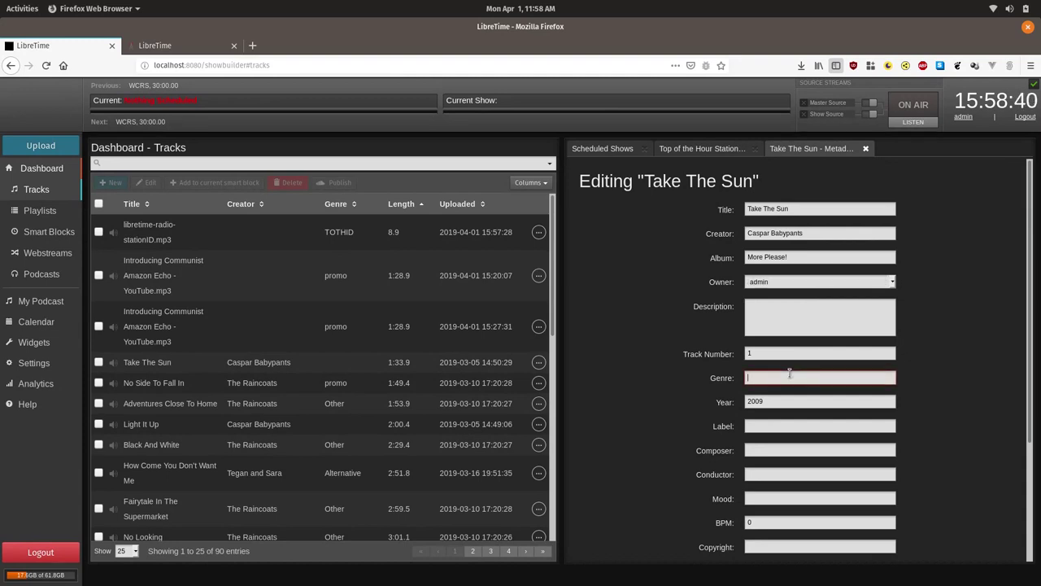
{"action": "type", "text": "TOTHID"}
{"action": "scroll", "coordinate": [1000, 391], "scroll_direction": "down", "scroll_amount": 3}
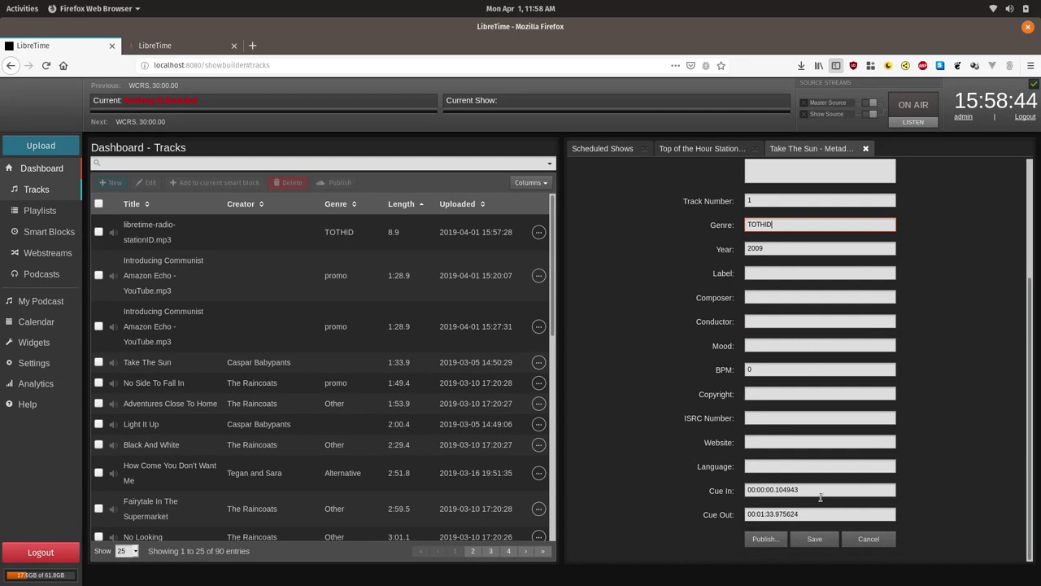
{"action": "left_click", "coordinate": [811, 538]}
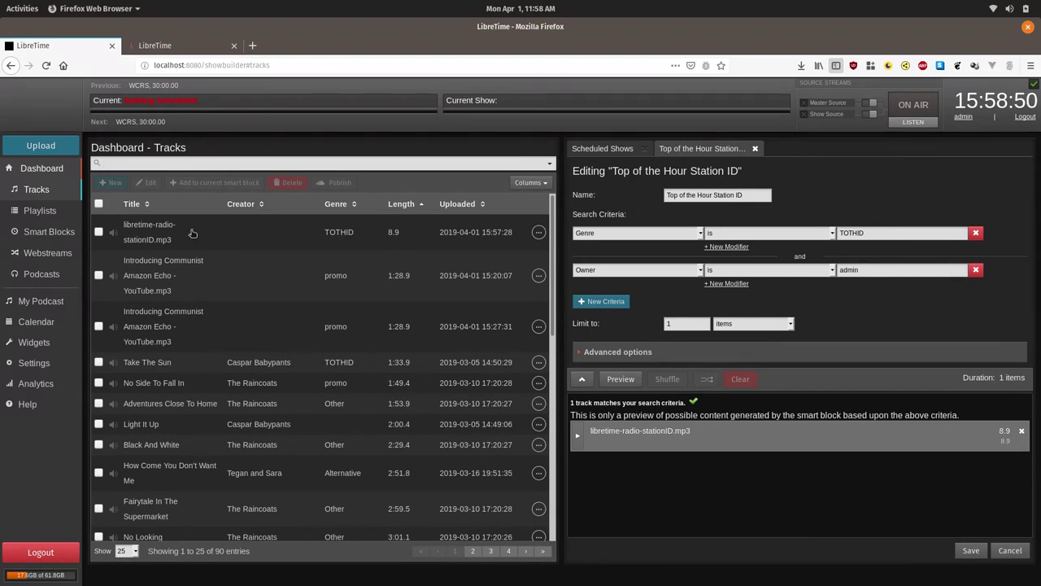
Reopen the station ID smart block and regenerate its preview repeatedly until 2 tracks match.
{"action": "left_click", "coordinate": [47, 231]}
{"action": "left_click", "coordinate": [174, 234]}
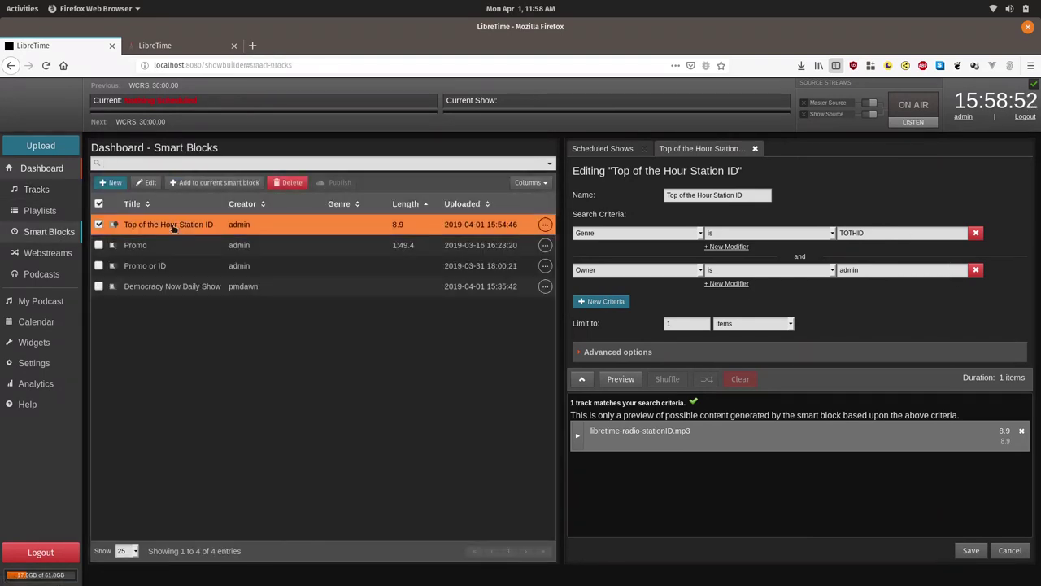
{"action": "left_click", "coordinate": [620, 380]}
{"action": "left_click", "coordinate": [620, 380]}
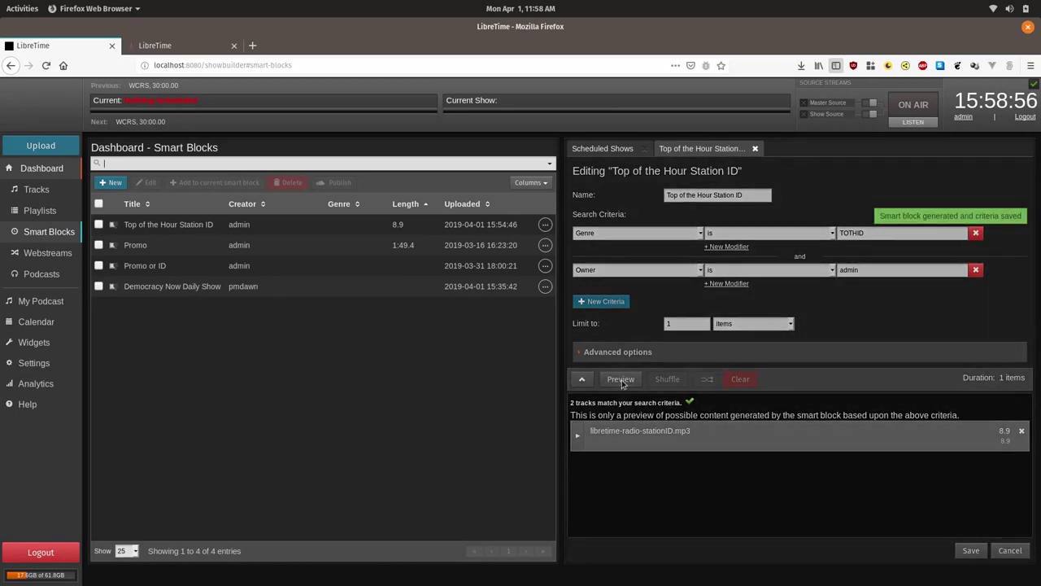
{"action": "left_click", "coordinate": [623, 380]}
{"action": "left_click", "coordinate": [621, 380]}
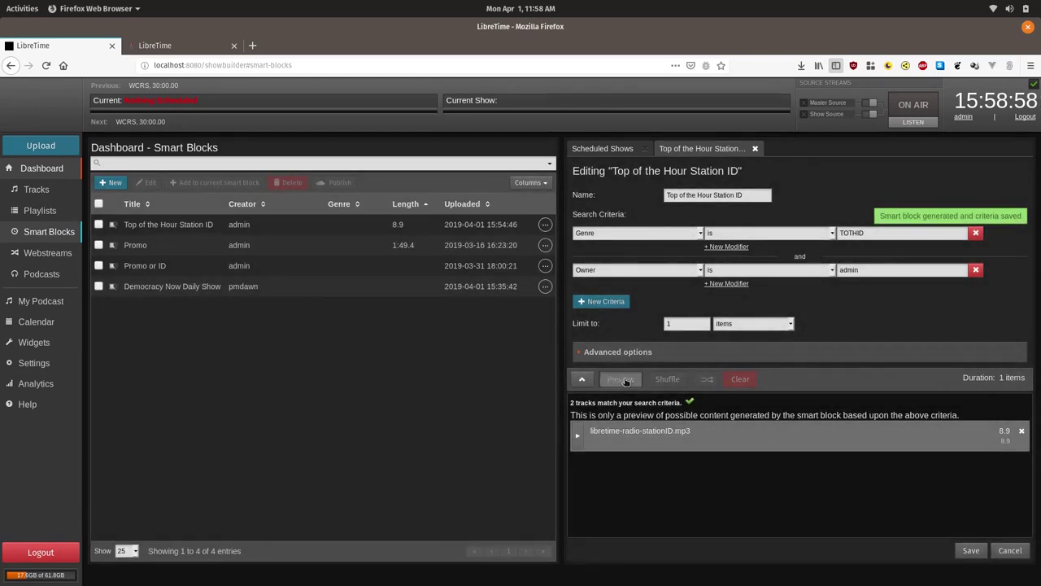
{"action": "left_click", "coordinate": [621, 380]}
{"action": "left_click", "coordinate": [621, 380]}
{"action": "left_click", "coordinate": [621, 379]}
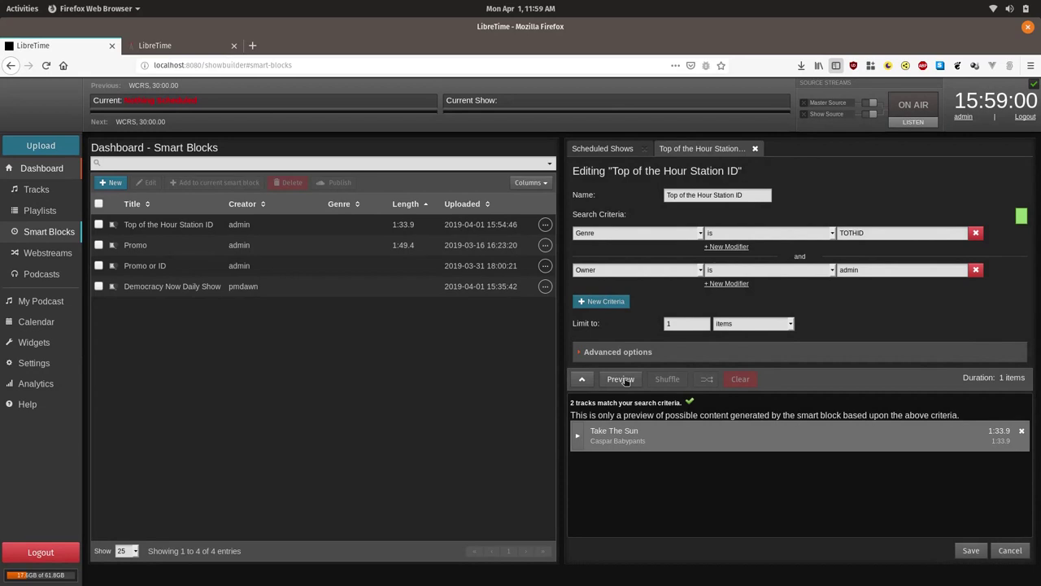
{"action": "left_click", "coordinate": [621, 380]}
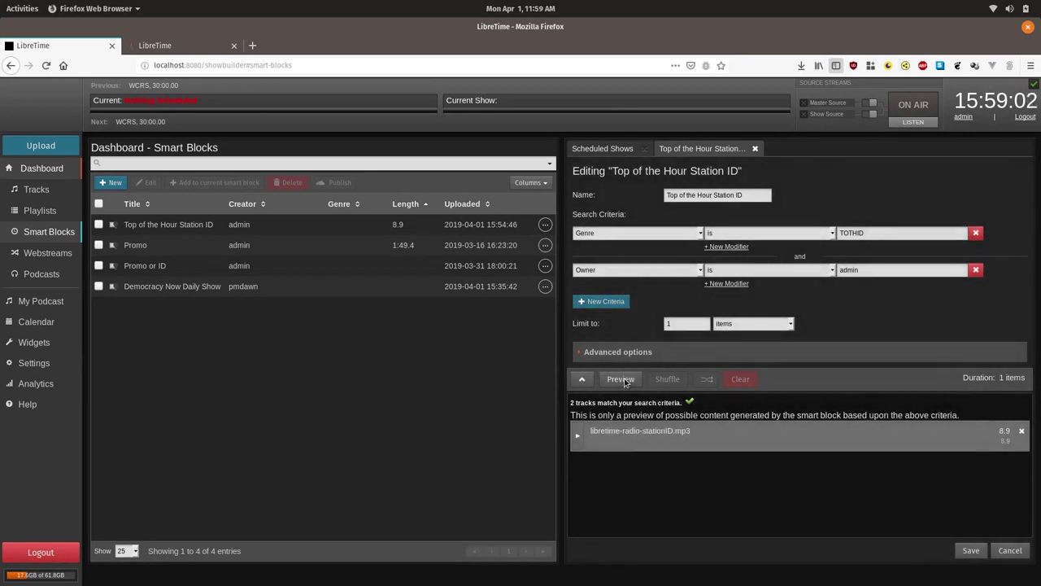
{"action": "left_click", "coordinate": [621, 380]}
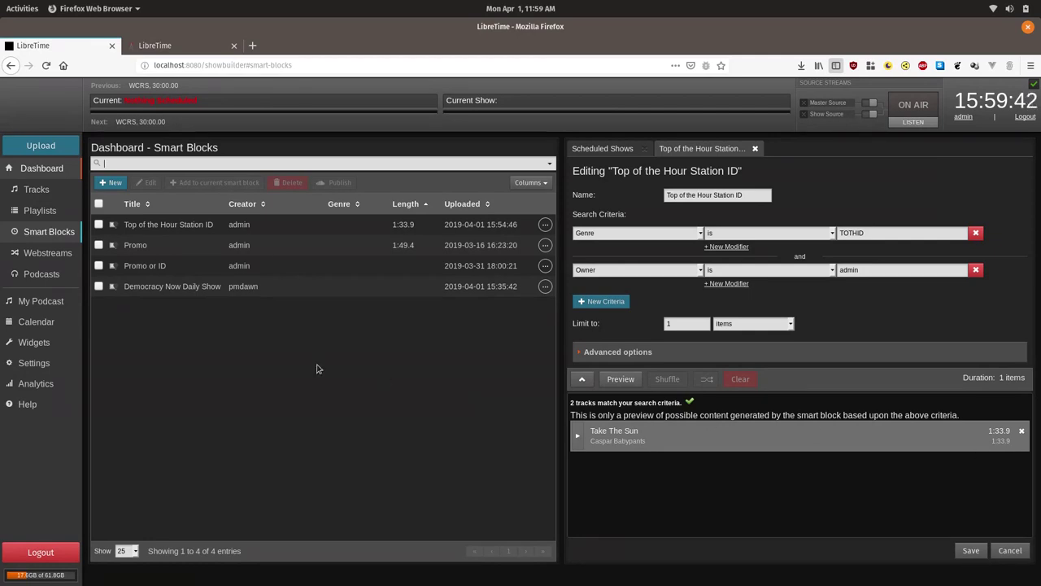
Add a new playlist from the Playlists list and enter 'Intro Playlist' as its name.
{"action": "left_click", "coordinate": [53, 213]}
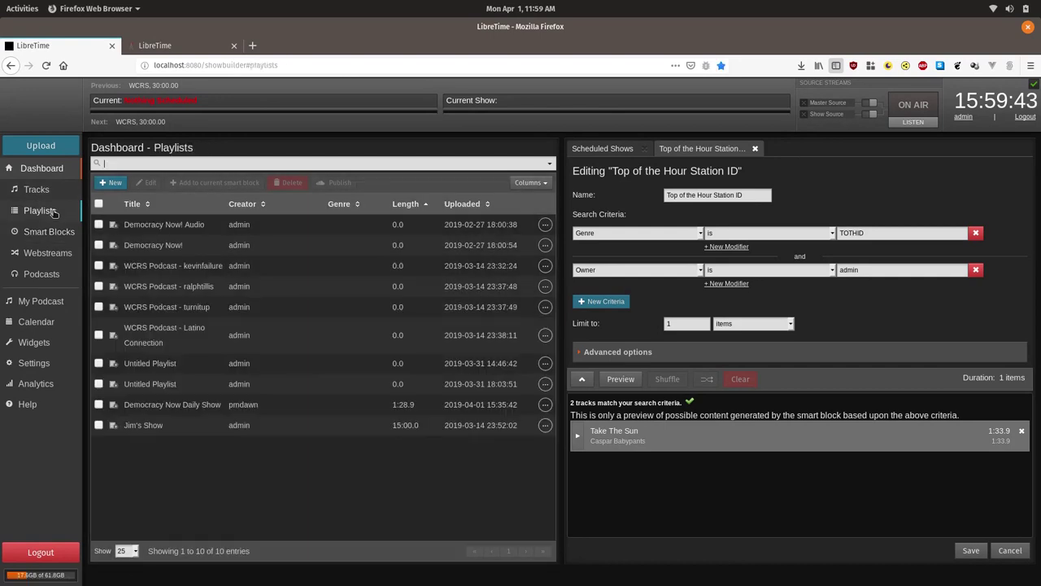
{"action": "left_click", "coordinate": [112, 183]}
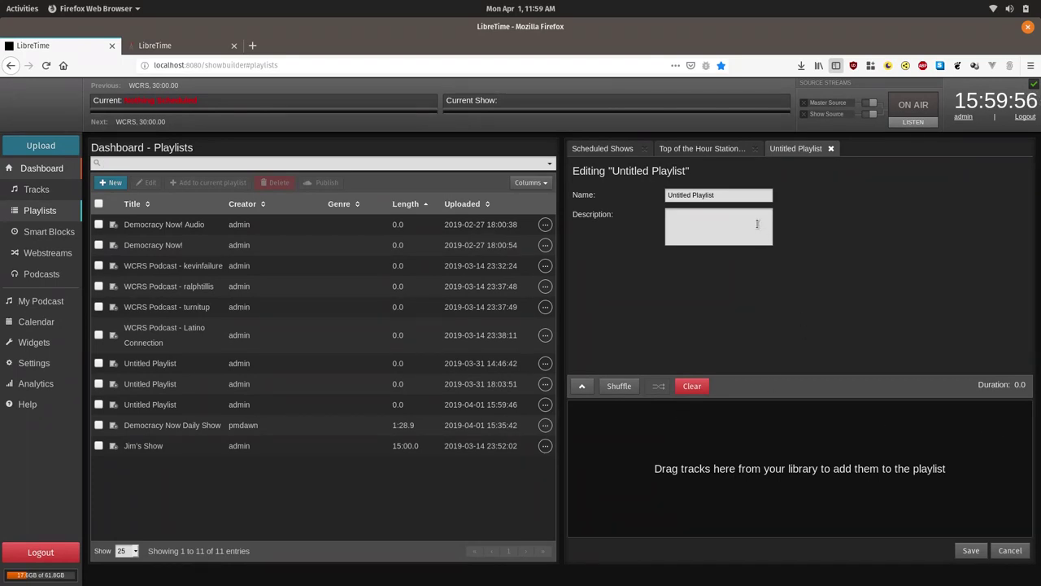
{"action": "double_click", "coordinate": [743, 201]}
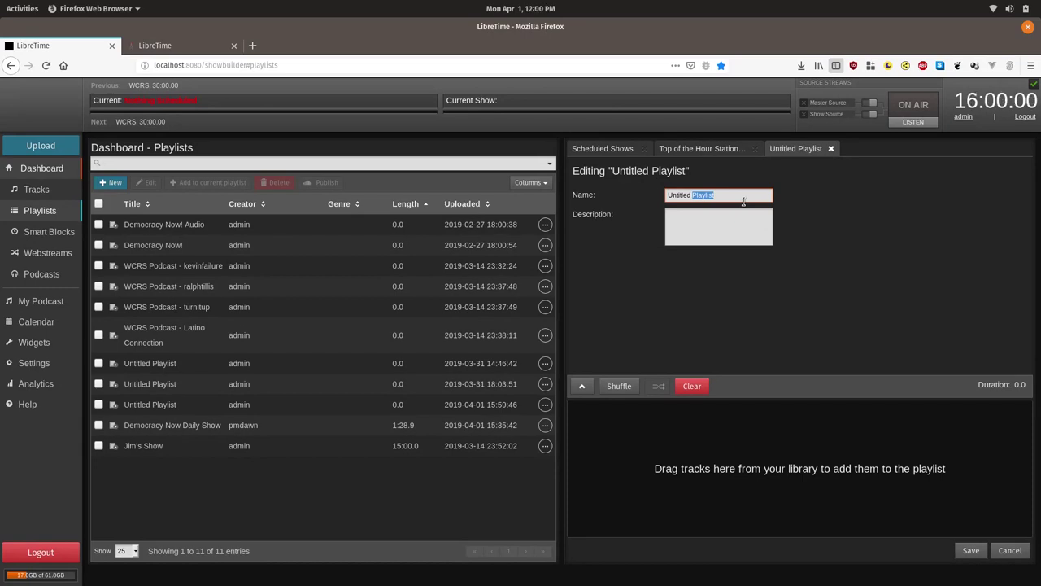
{"action": "triple_click", "coordinate": [741, 199]}
{"action": "type", "text": "INtr"}
{"action": "key", "text": "BackSpace"}
{"action": "key", "text": "BackSpace"}
{"action": "type", "text": "ntro Playlist"}
Add the Top of the Hour Station ID smart block to Intro Playlist and save it.
{"action": "left_click", "coordinate": [44, 230]}
{"action": "left_click", "coordinate": [202, 223]}
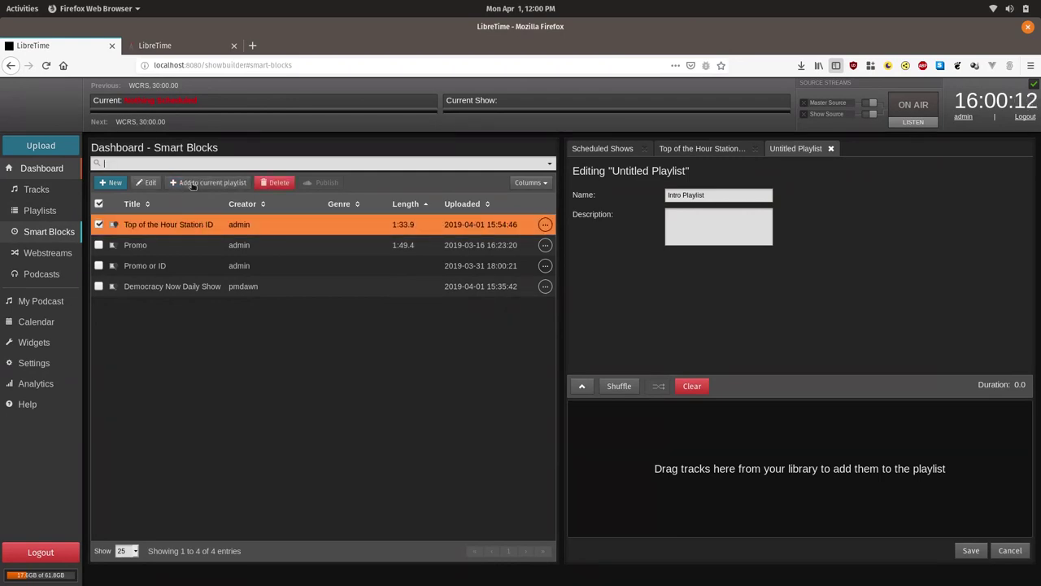
{"action": "left_click", "coordinate": [193, 186]}
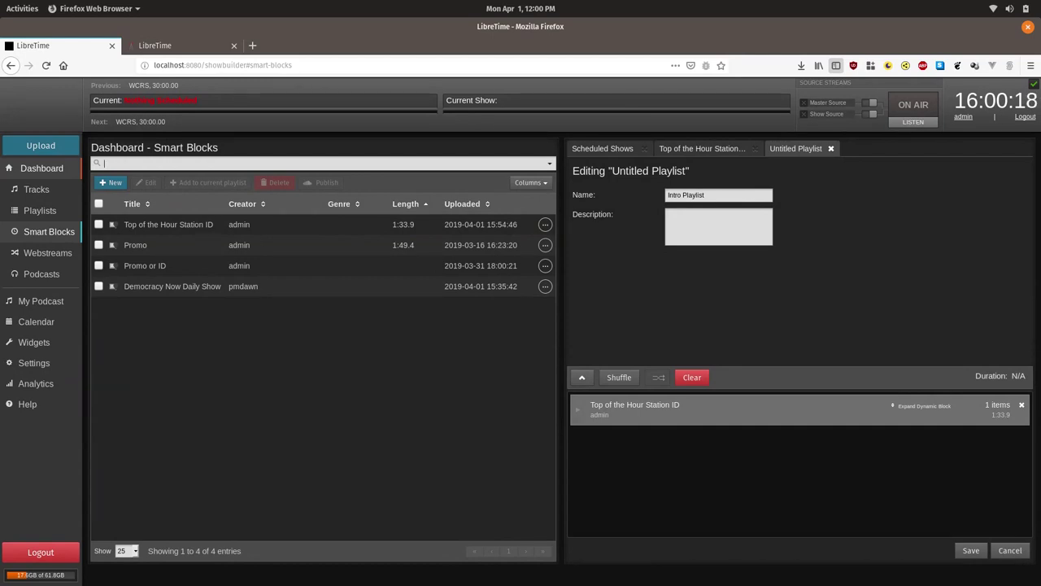
{"action": "left_click", "coordinate": [971, 551]}
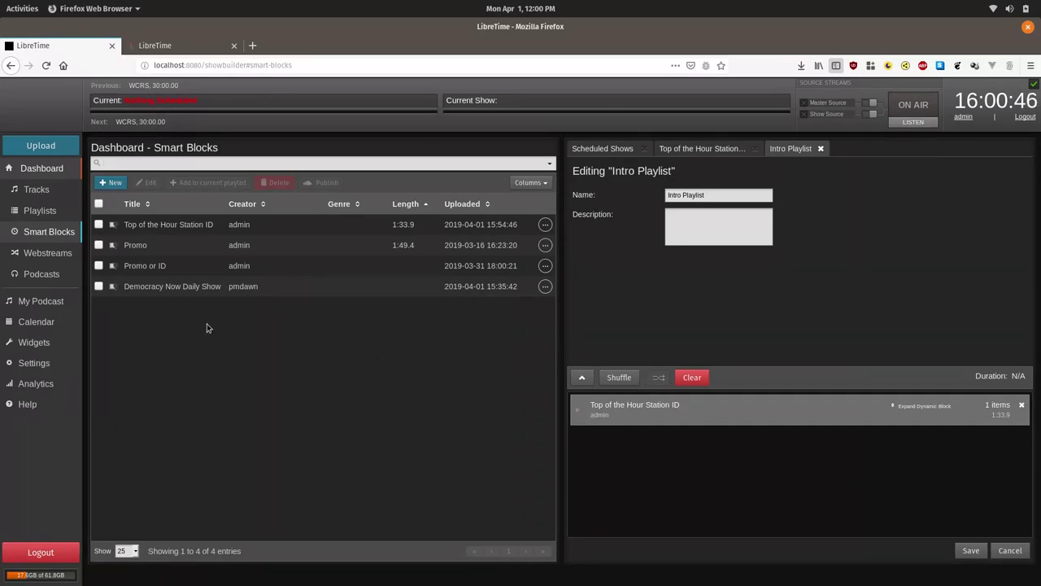
Choose Intro Playlist as the General settings' intro autoloading playlist and save the preferences.
{"action": "left_click", "coordinate": [34, 364]}
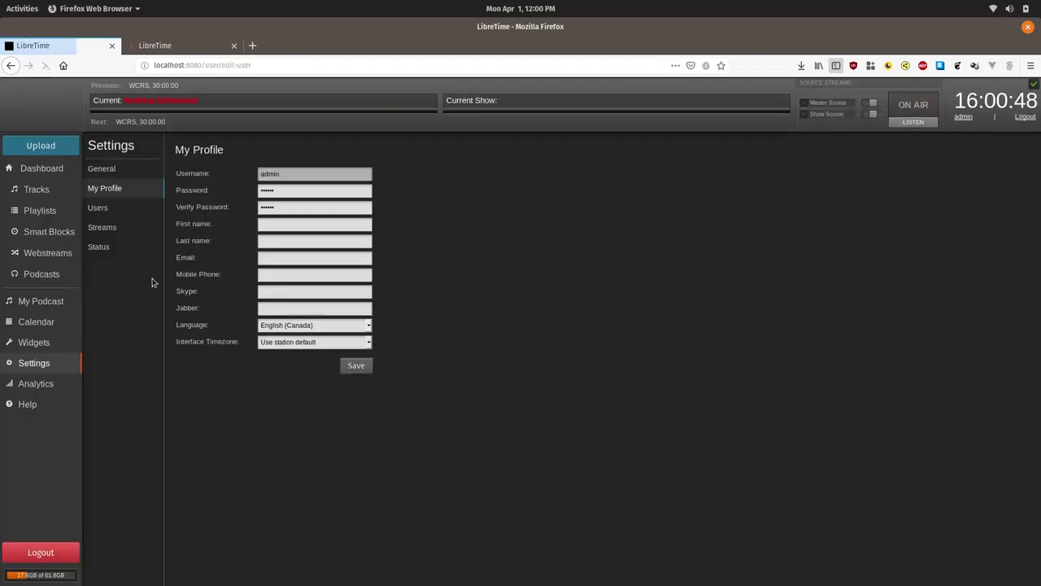
{"action": "left_click", "coordinate": [123, 168]}
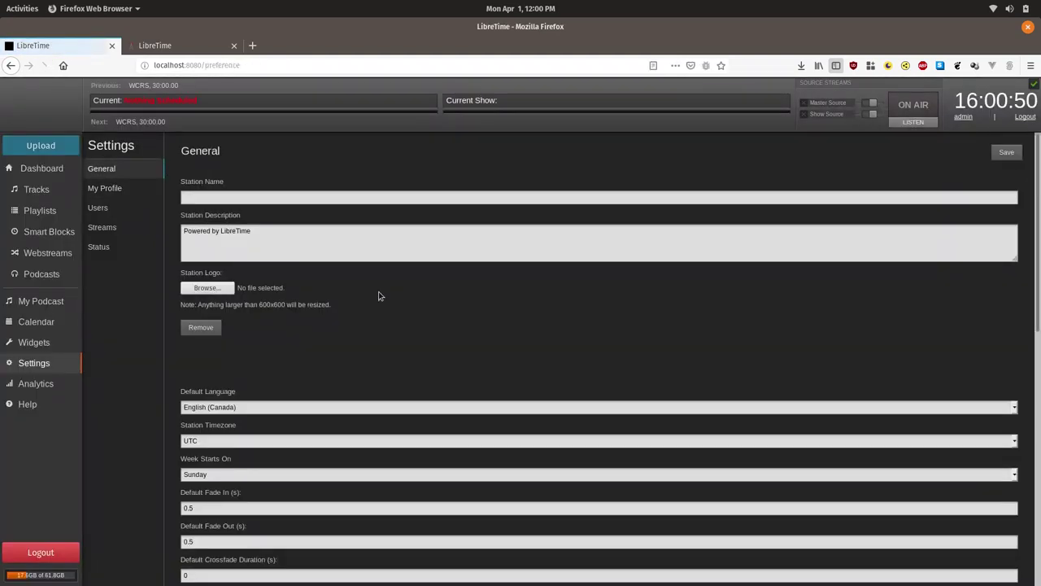
{"action": "scroll", "coordinate": [857, 373], "scroll_direction": "down", "scroll_amount": 2}
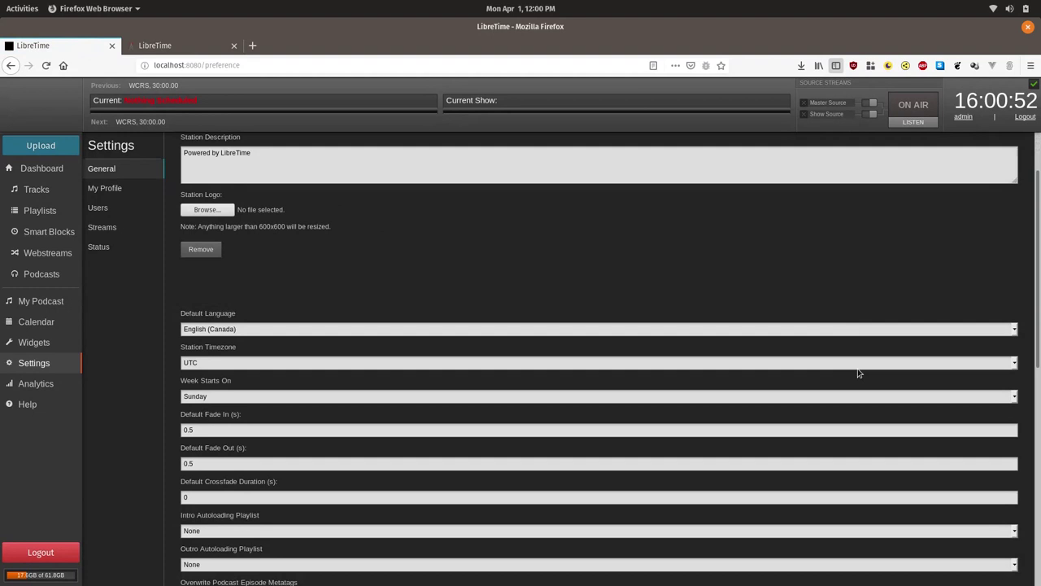
{"action": "scroll", "coordinate": [274, 508], "scroll_direction": "down", "scroll_amount": 2}
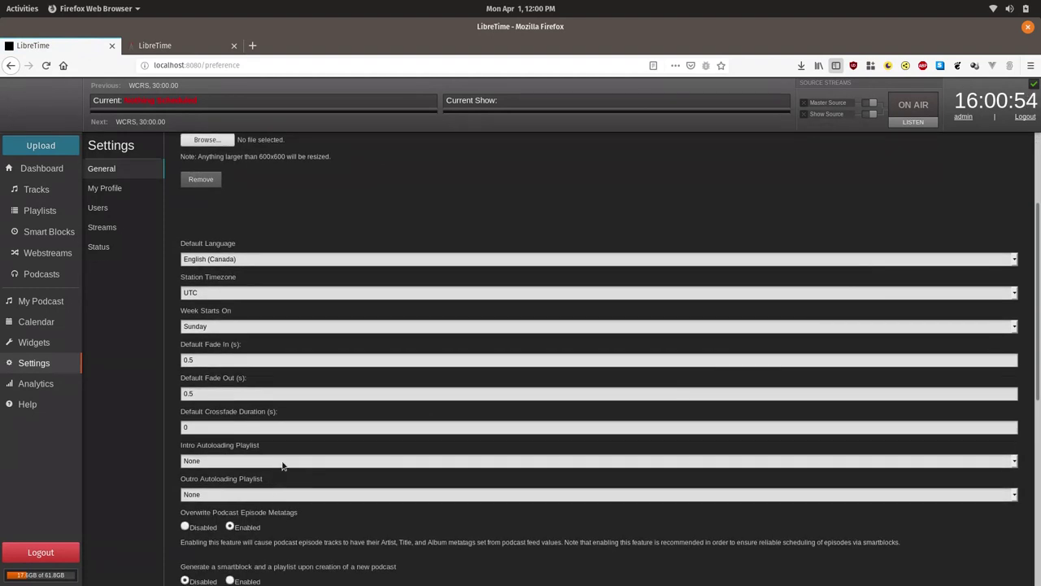
{"action": "left_click", "coordinate": [282, 464]}
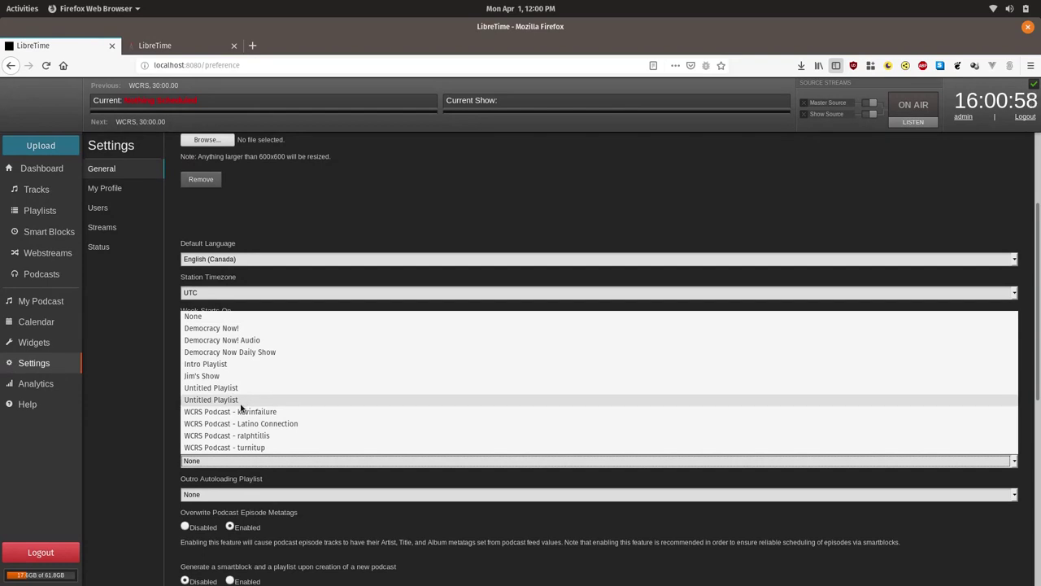
{"action": "left_click", "coordinate": [262, 363]}
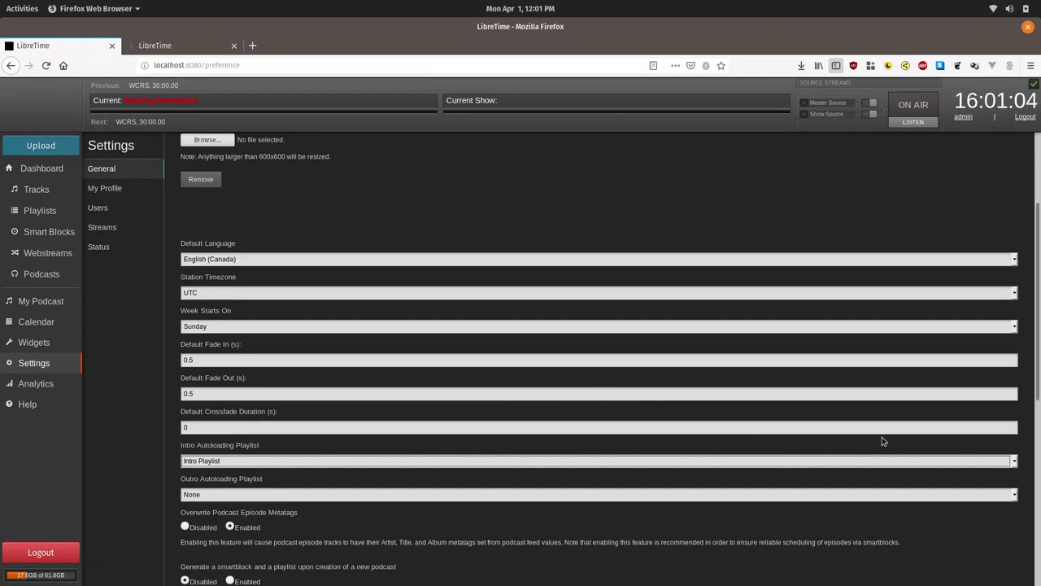
{"action": "scroll", "coordinate": [882, 439], "scroll_direction": "down", "scroll_amount": 2}
{"action": "scroll", "coordinate": [883, 441], "scroll_direction": "down", "scroll_amount": 8}
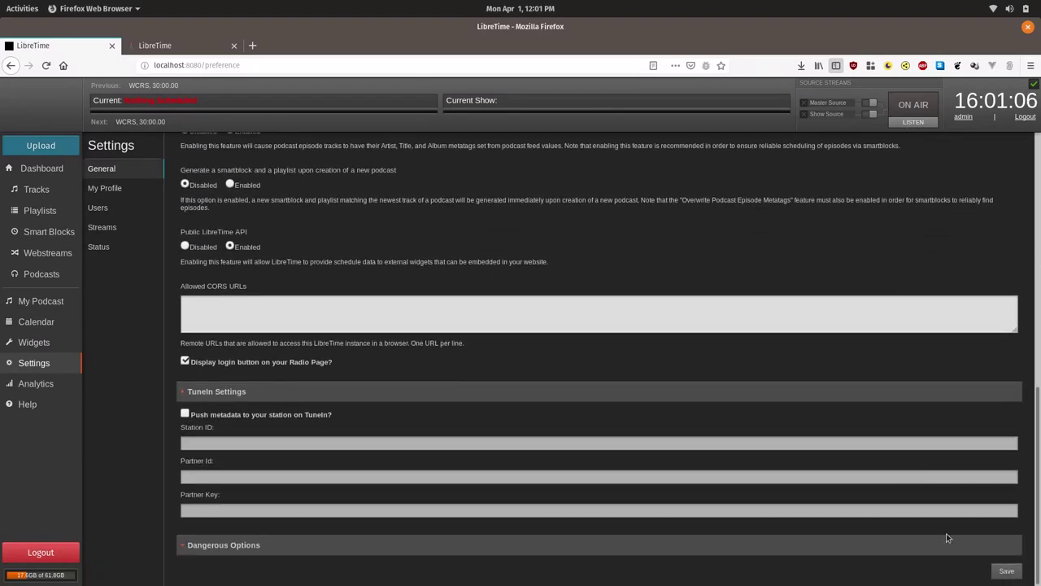
{"action": "left_click", "coordinate": [1017, 571]}
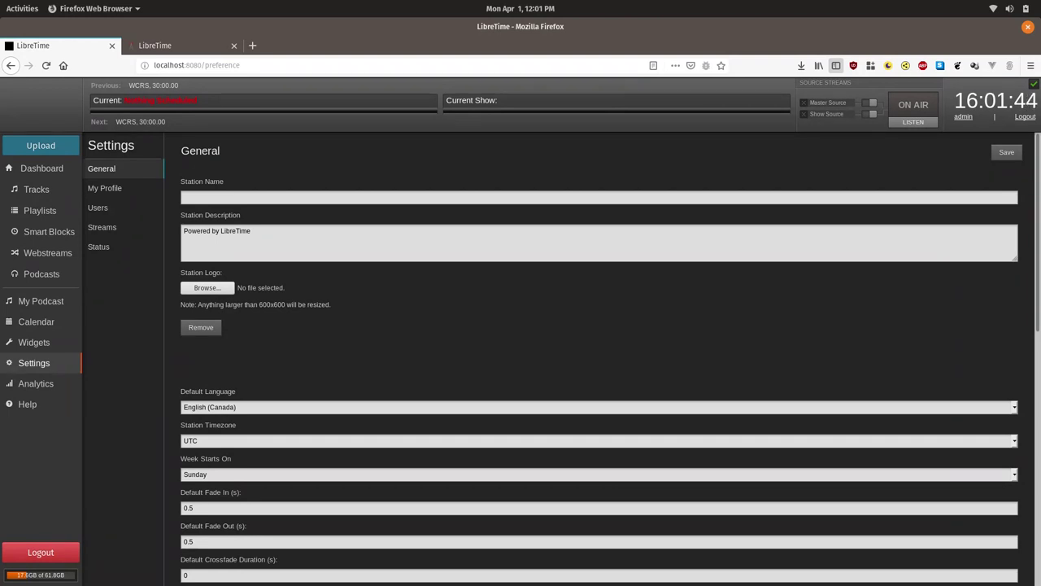
Schedule the Top of the Hour Station ID smart block into Tuesday's 08:00 Morning News Show.
{"action": "left_click", "coordinate": [35, 321]}
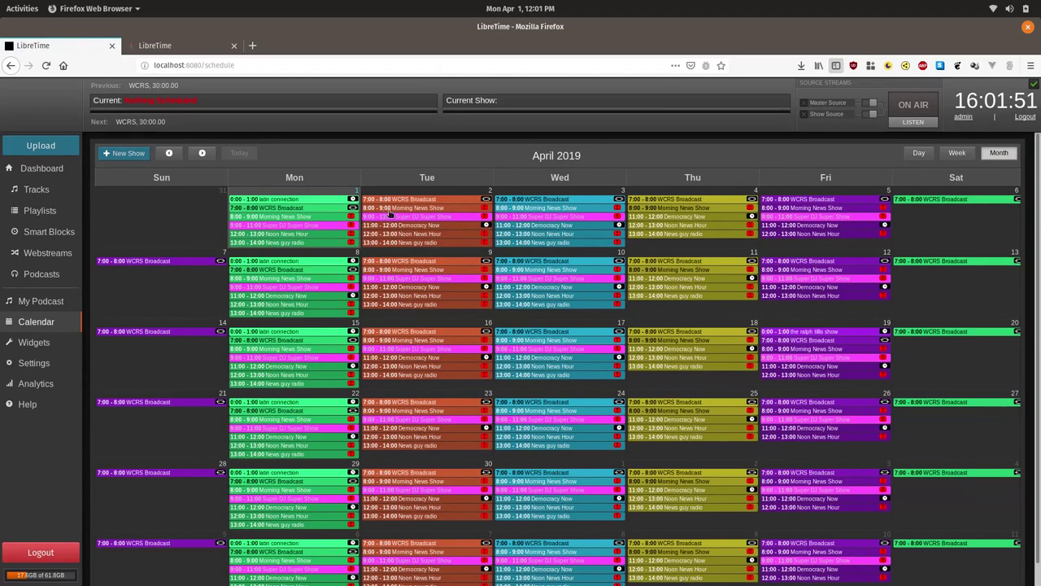
{"action": "left_click", "coordinate": [416, 200]}
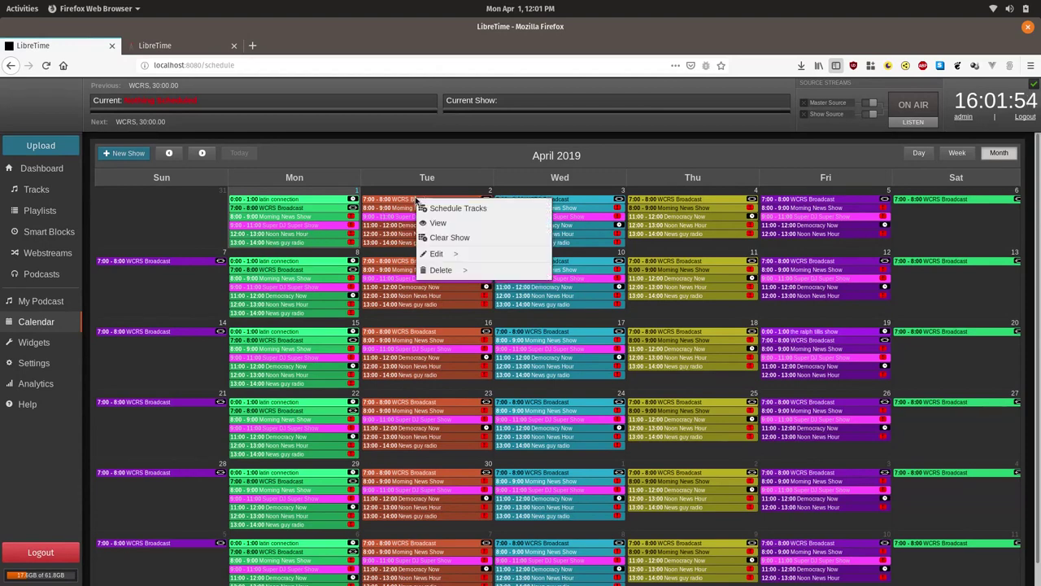
{"action": "left_click", "coordinate": [399, 208]}
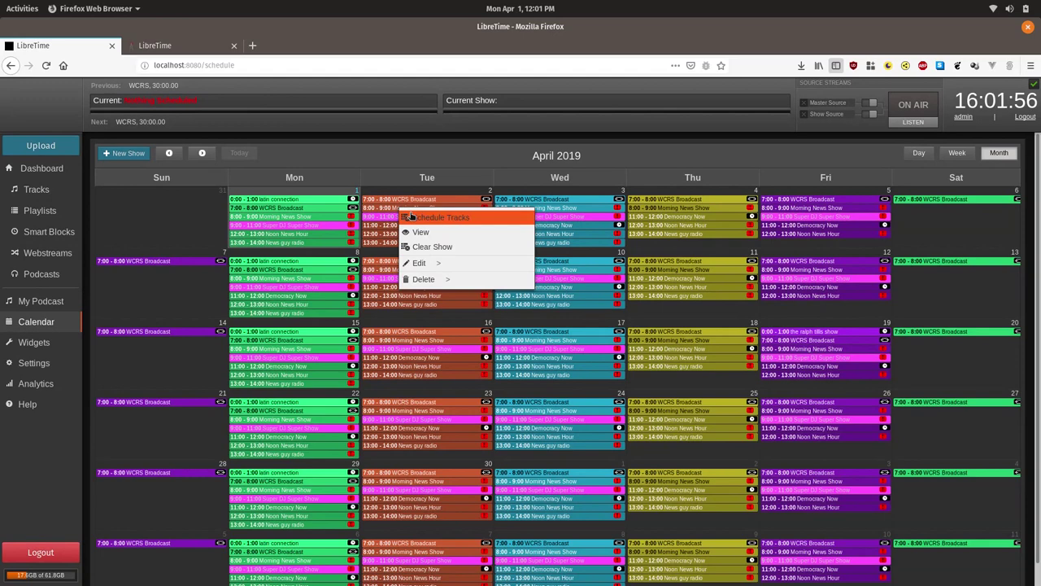
{"action": "left_click", "coordinate": [413, 215]}
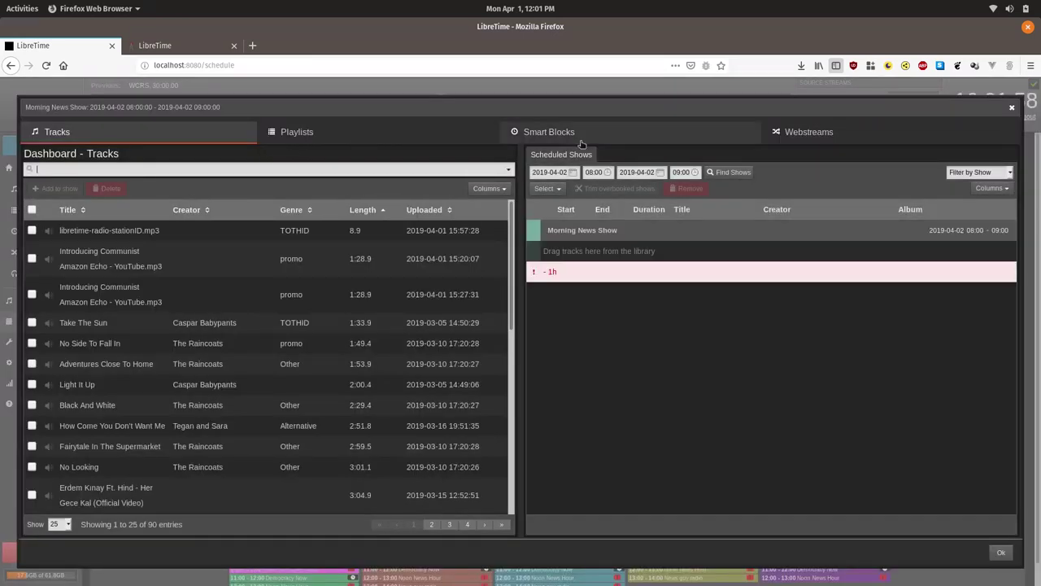
{"action": "left_click", "coordinate": [570, 133]}
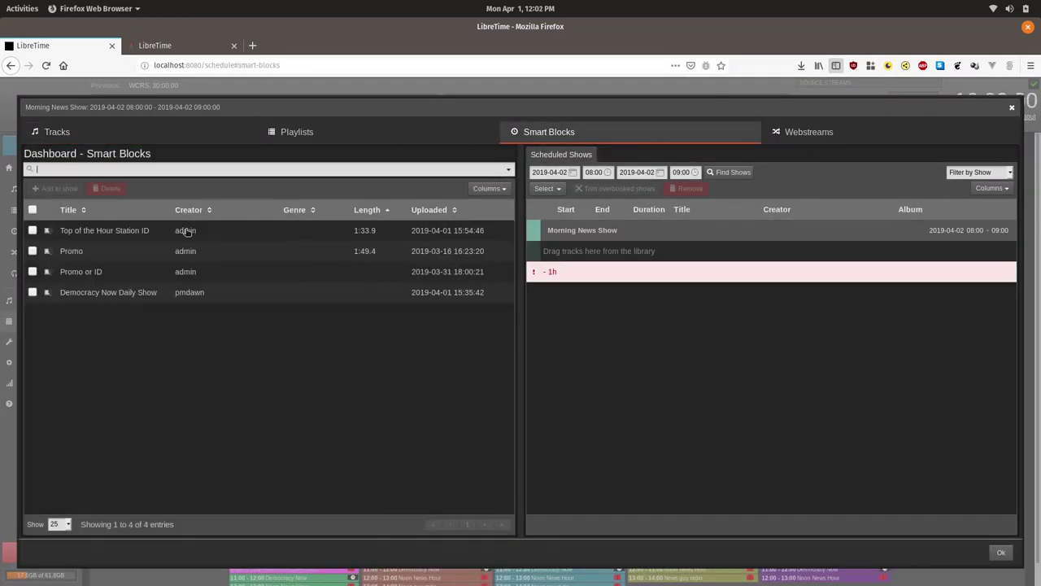
{"action": "left_click_drag", "start_coordinate": [189, 235], "coordinate": [779, 234]}
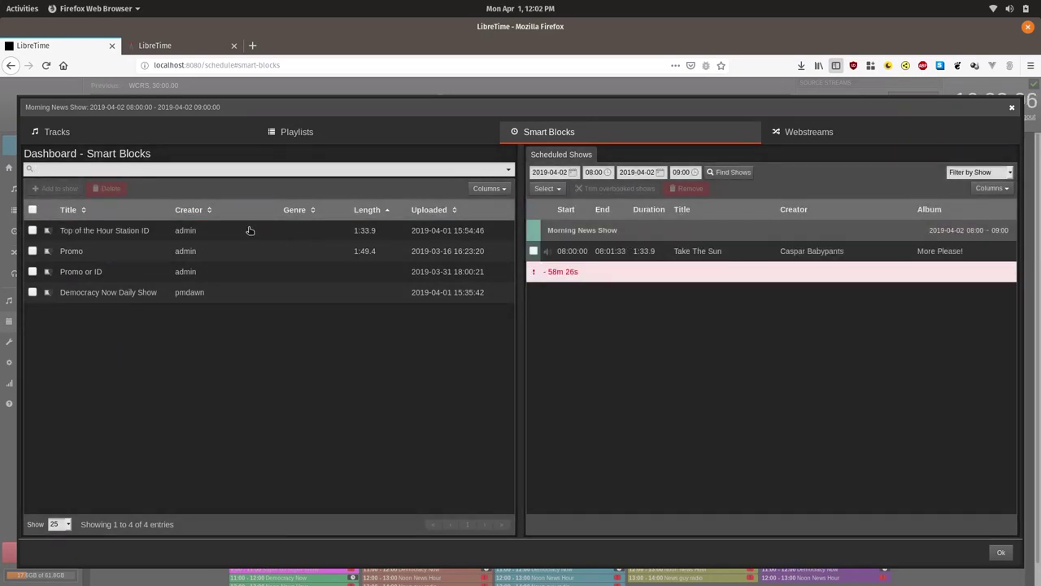
{"action": "left_click", "coordinate": [999, 552]}
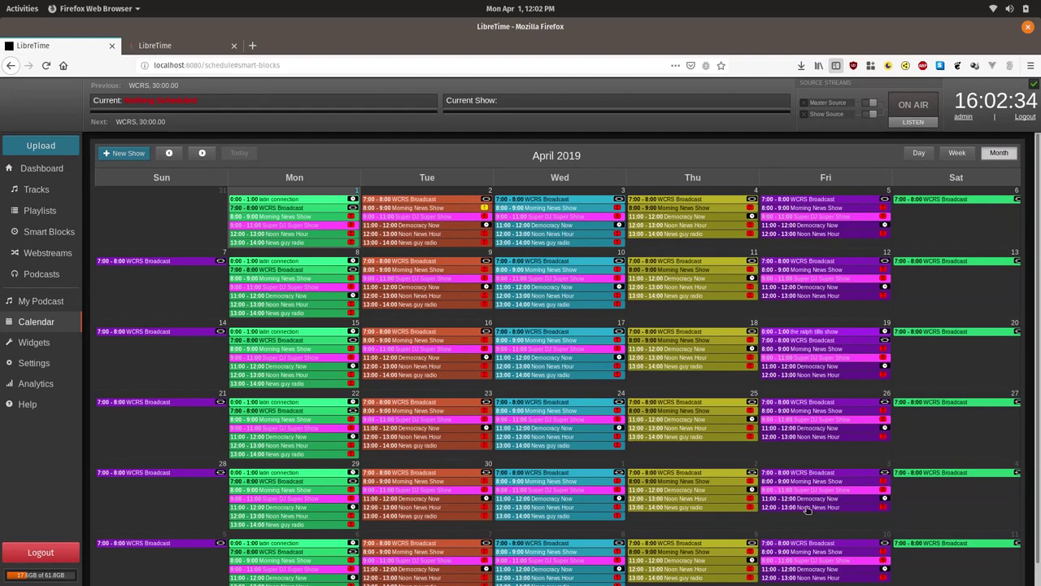
Switch to the discourse.libretime.org forum in the second browser tab.
{"action": "left_click", "coordinate": [171, 47]}
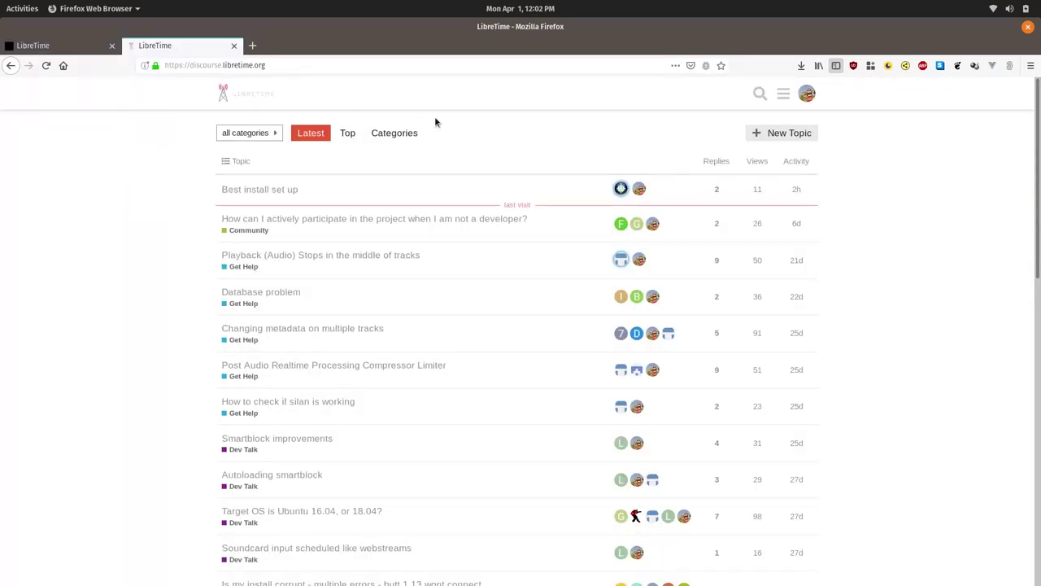